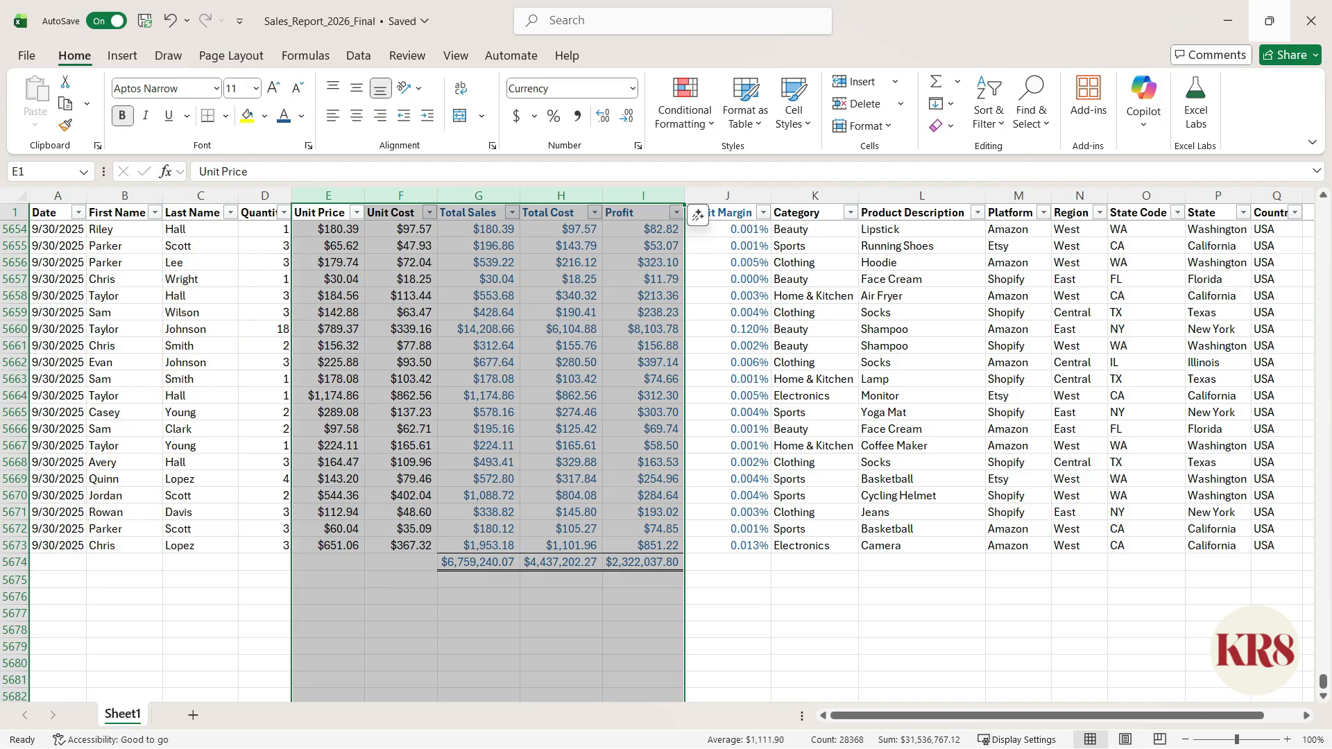
- Group the First Name and Last Name columns (B and C) into an outline
key(Left)
key(Left)
key(Left)
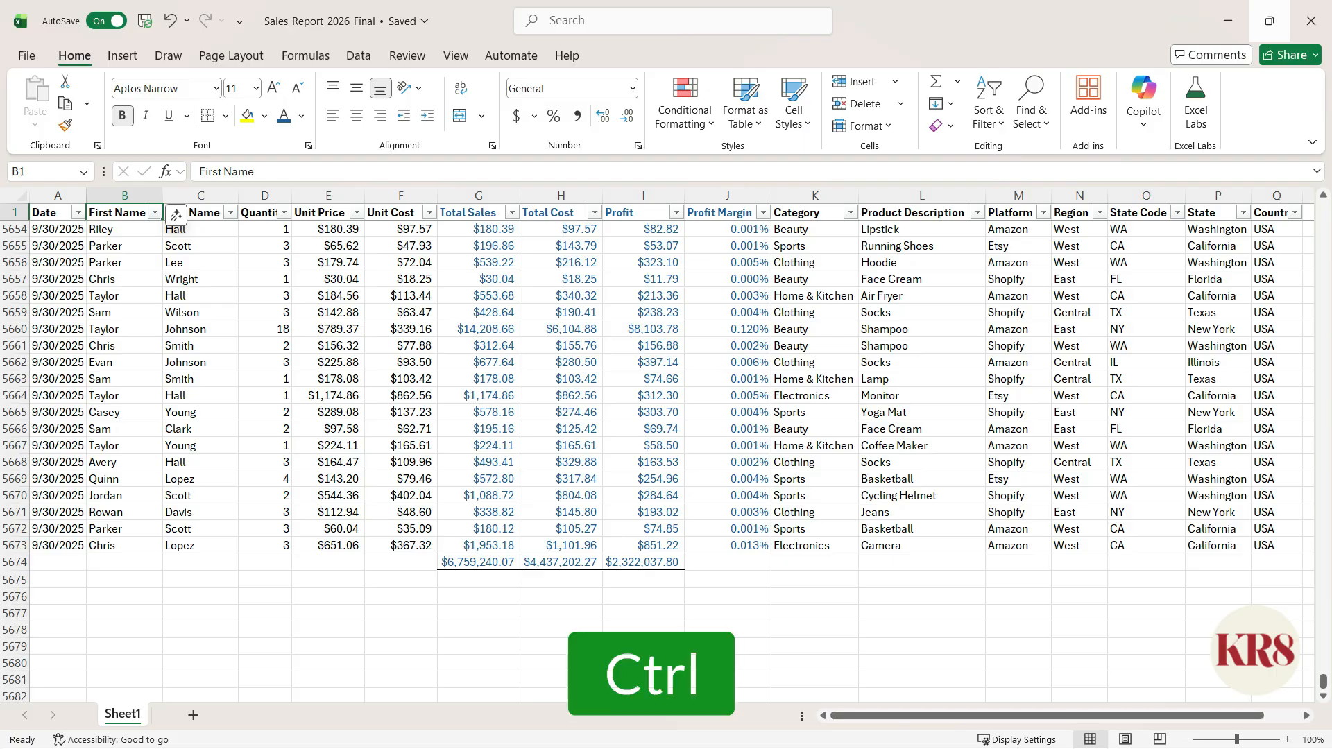
key(ctrl+space)
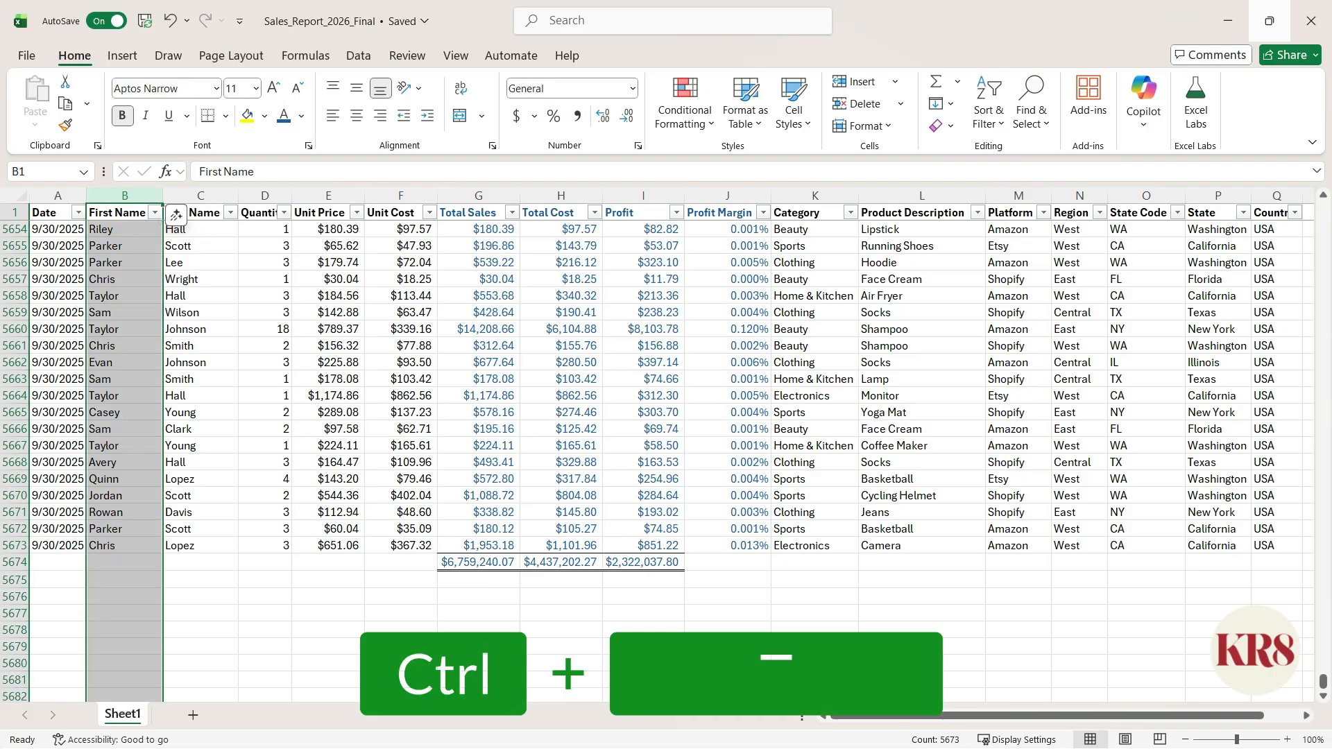
key(shift)
key(shift+Right)
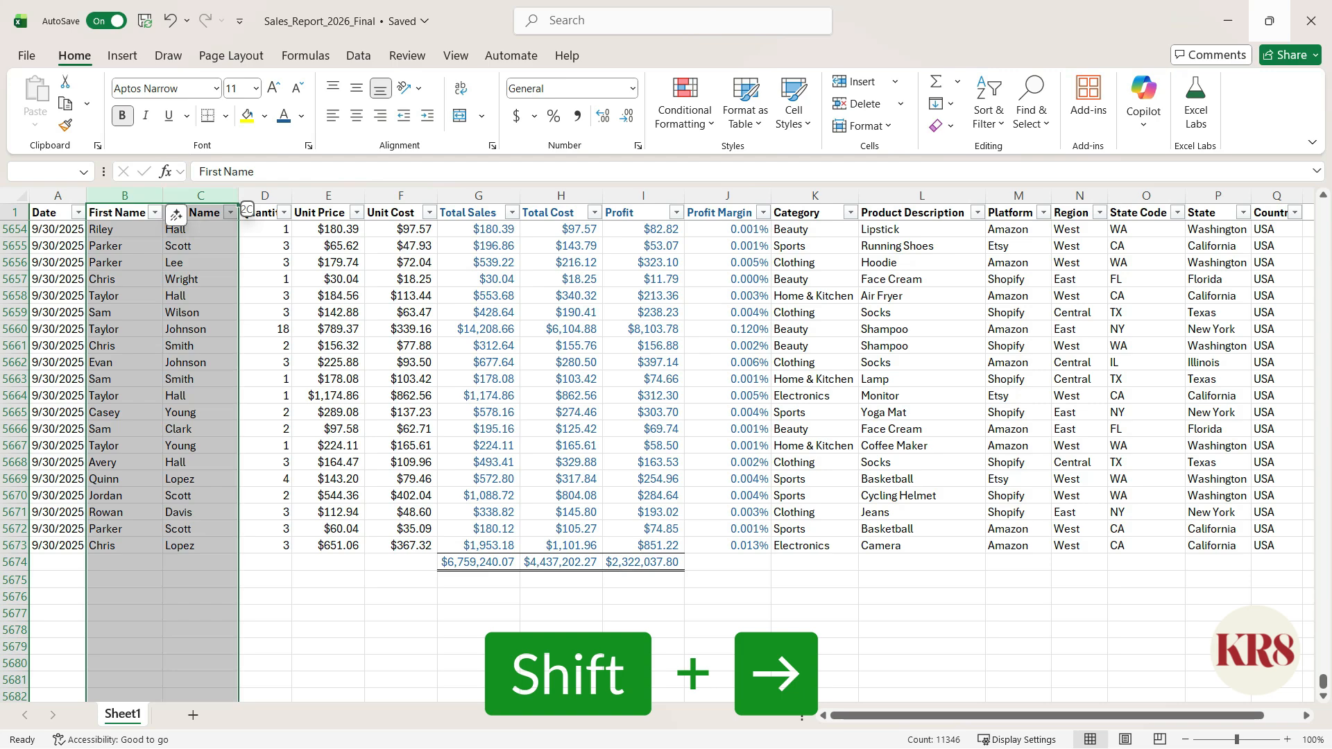
key(alt)
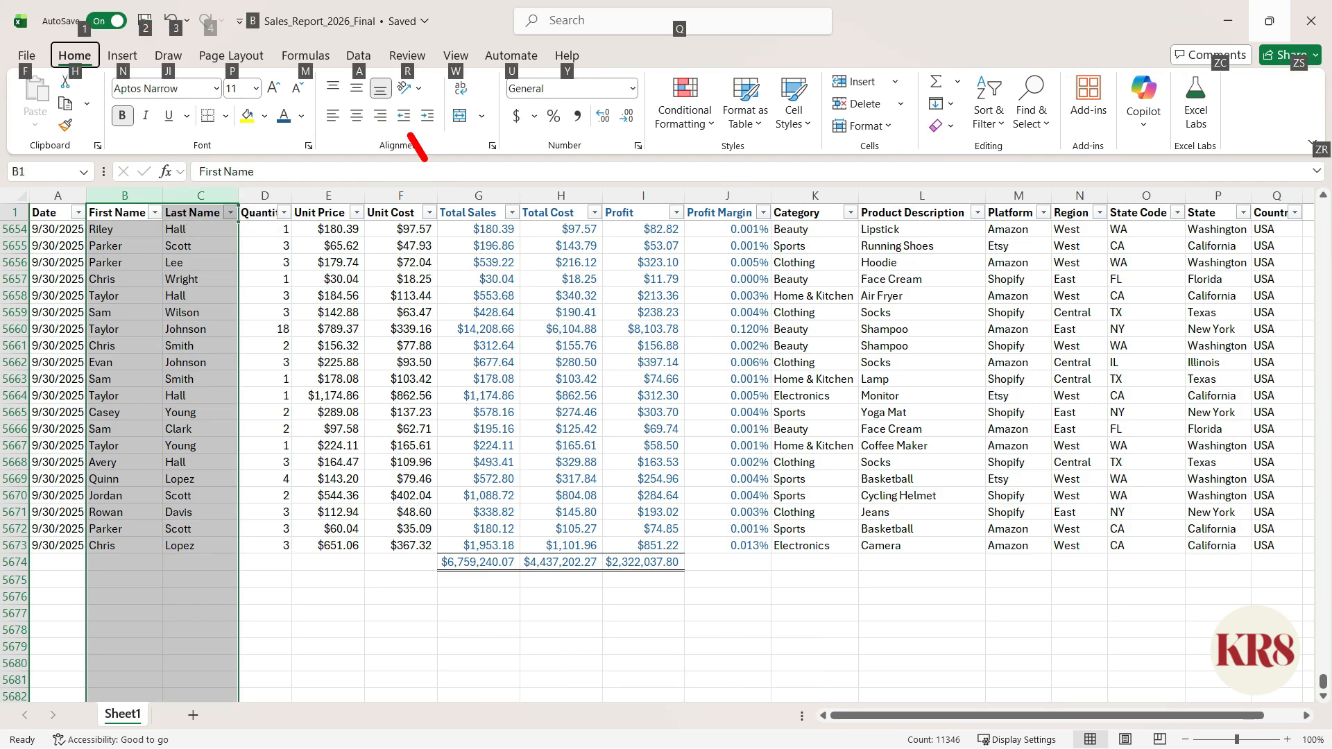
key(a)
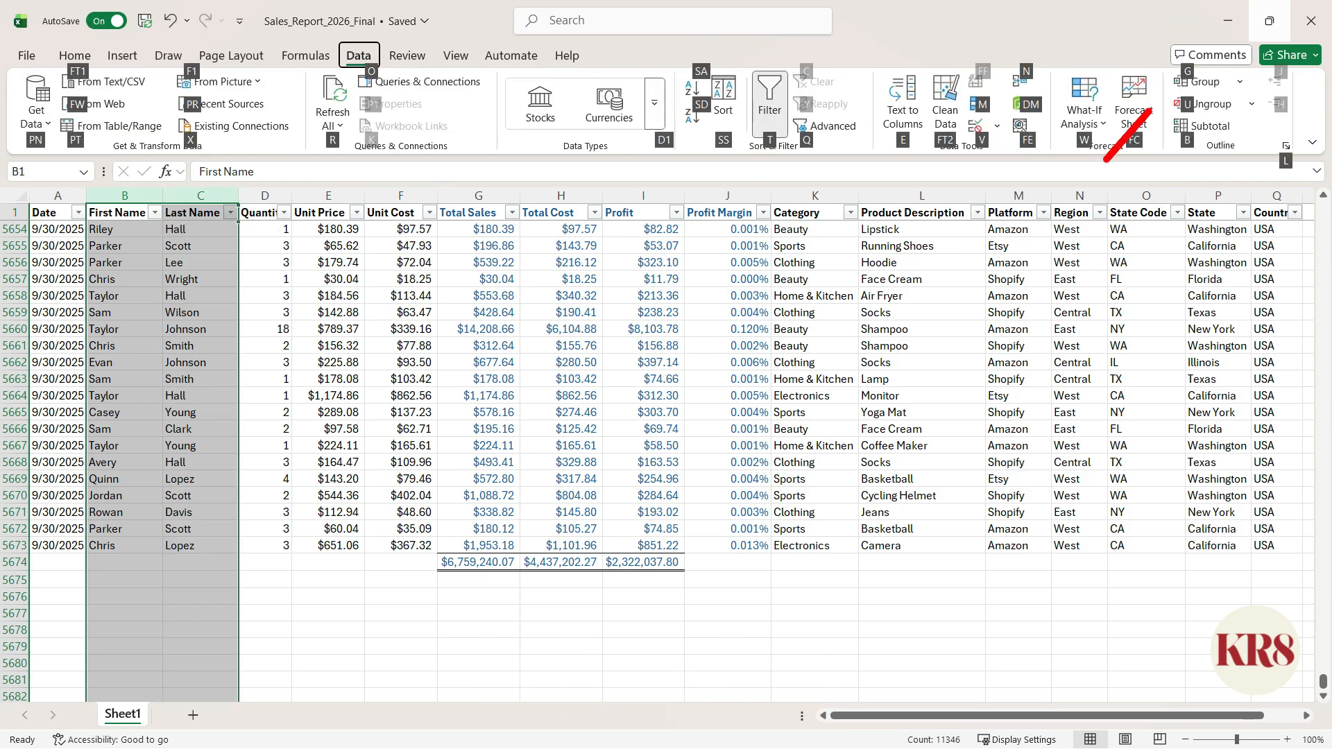
key(g)
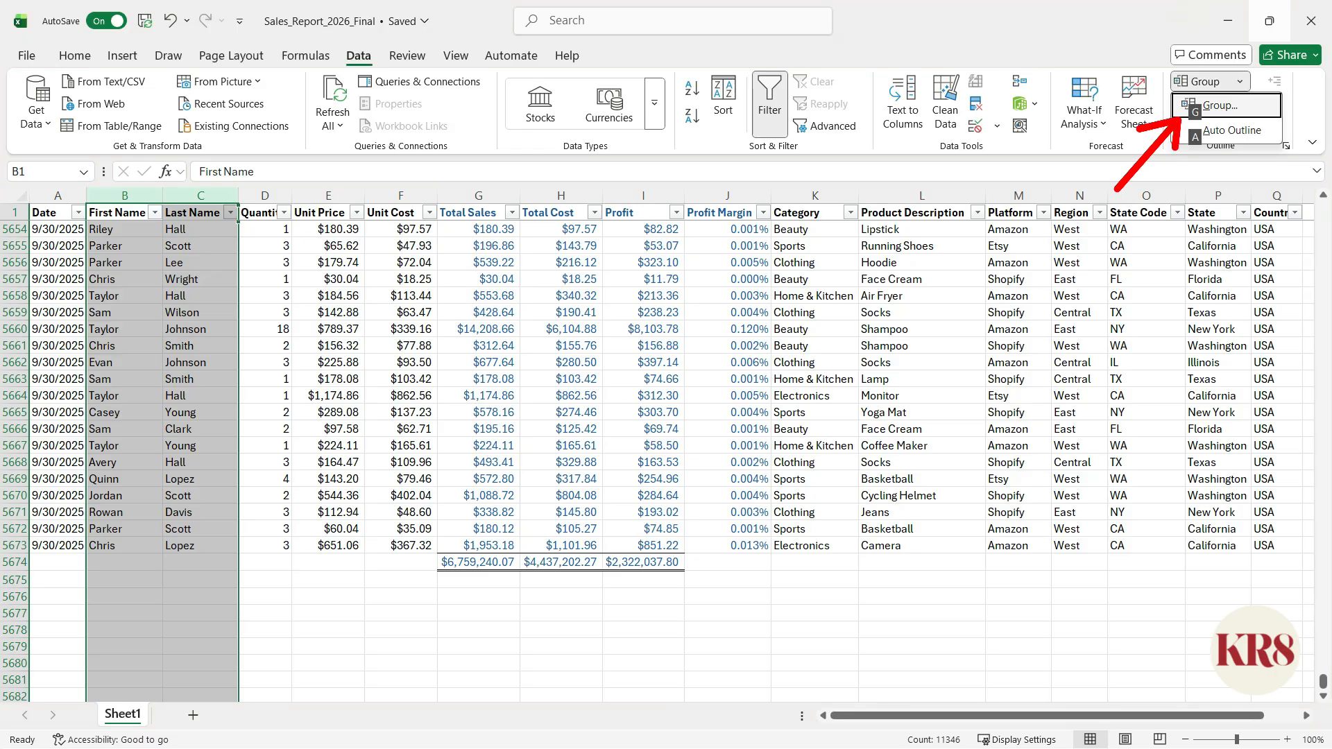
key(g)
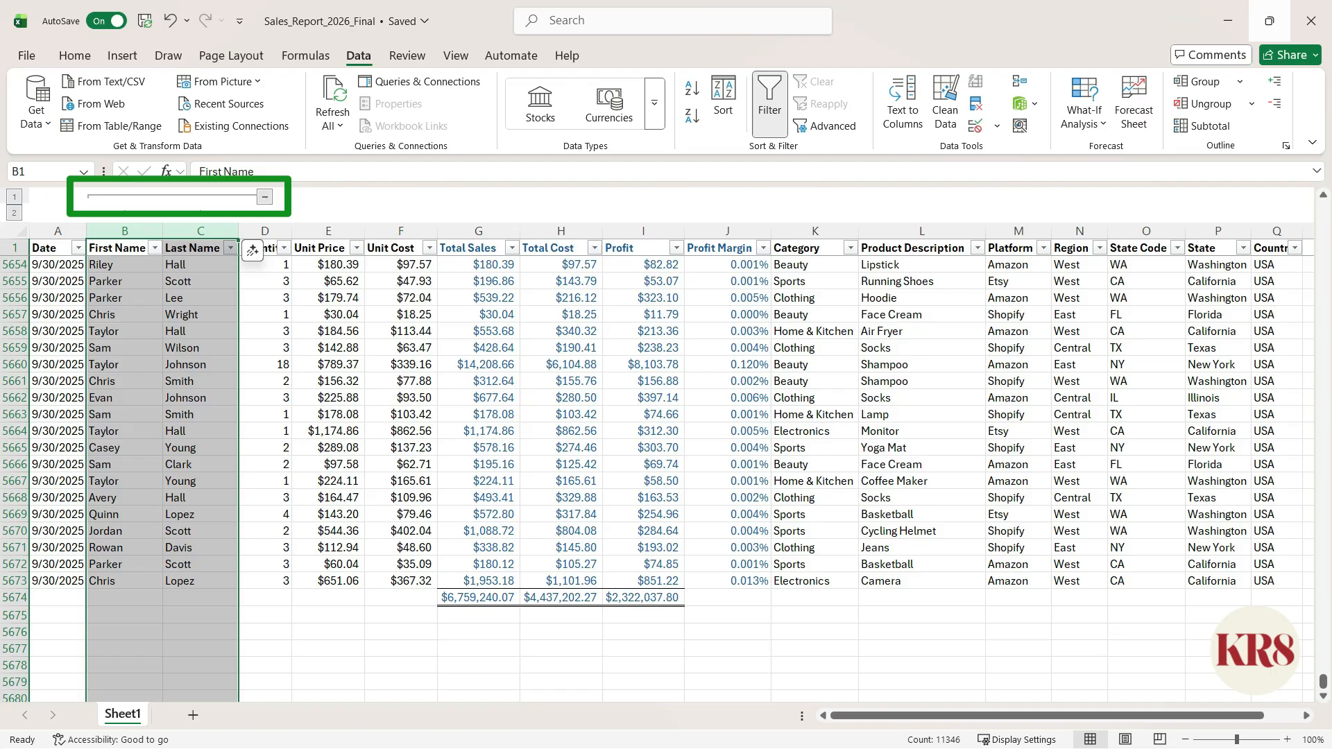
- Collapse the grouped First Name and Last Name columns
key(alt)
key(a)
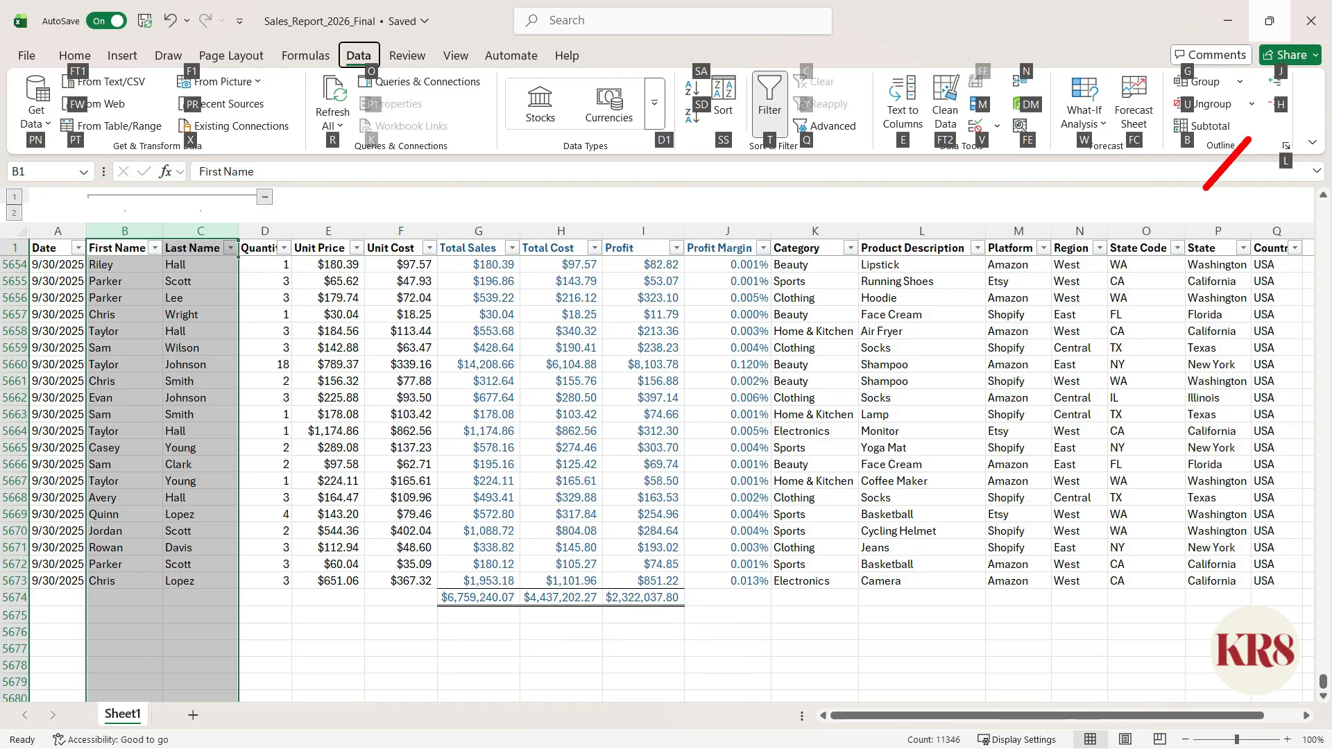
key(h)
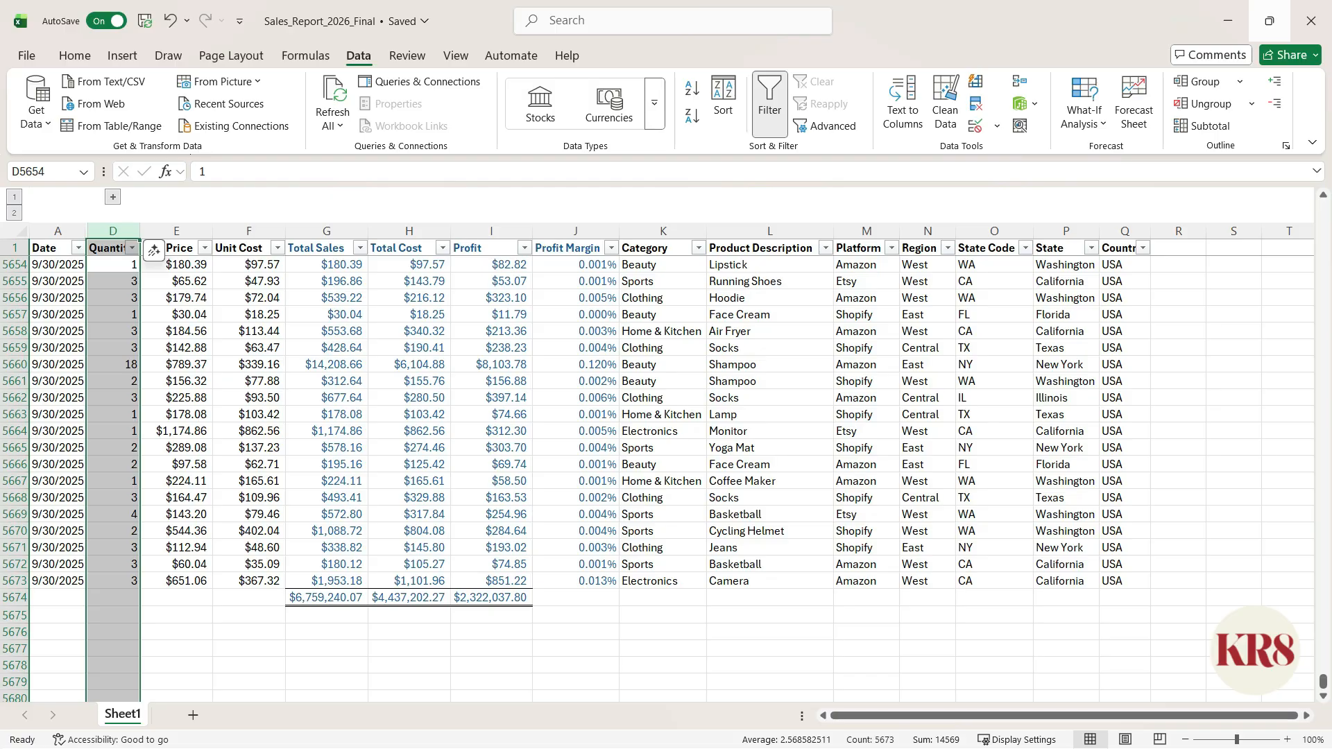
- Expand the grouped name columns, and undo that expansion
key(alt)
key(a)
key(j)
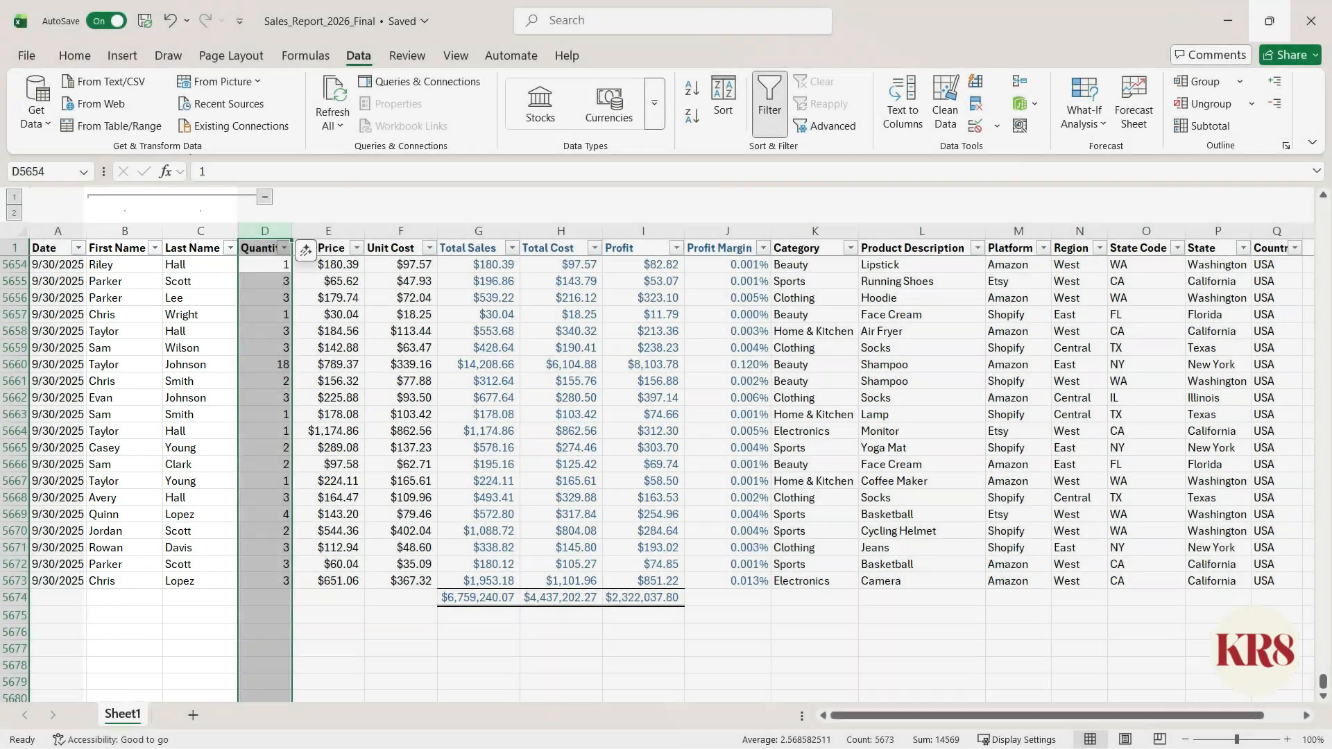
key(ctrl+z)
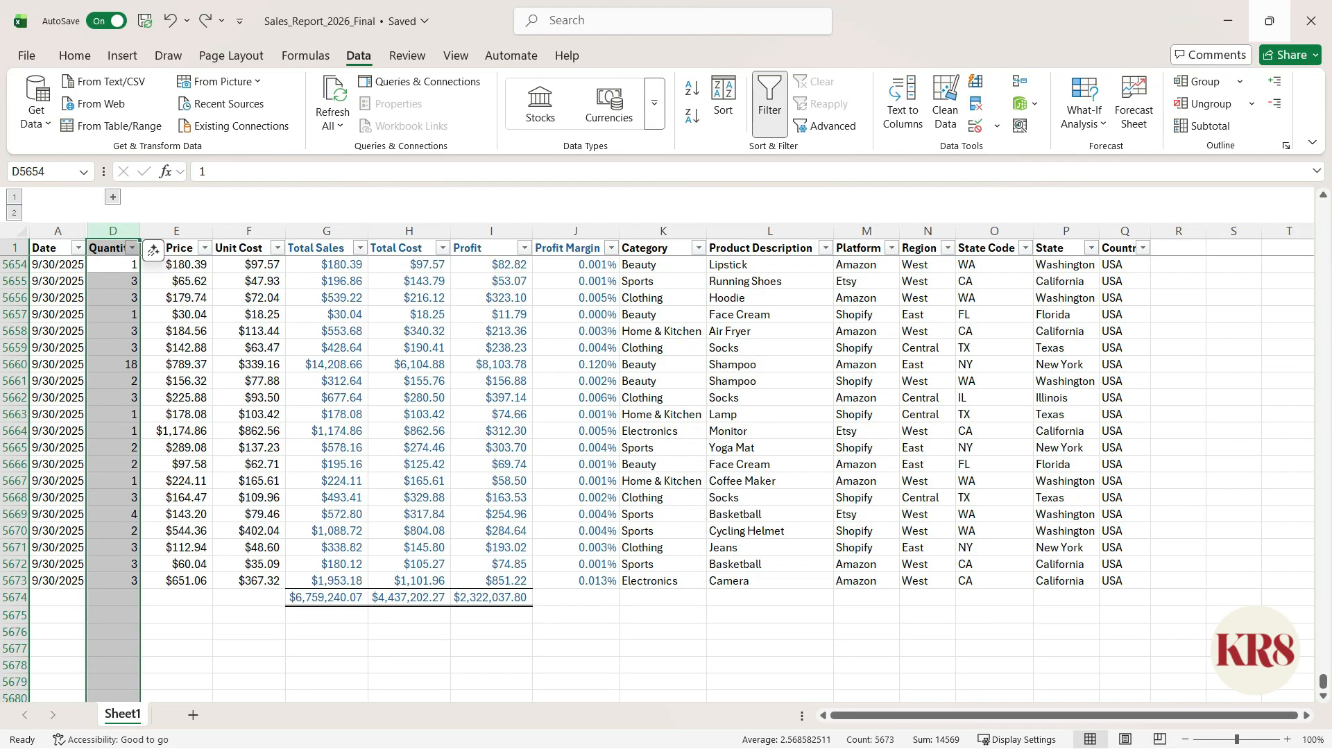
- Insert a PivotTable on a new worksheet from the range Sheet1!$A$1:$Q$5674
key(Down)
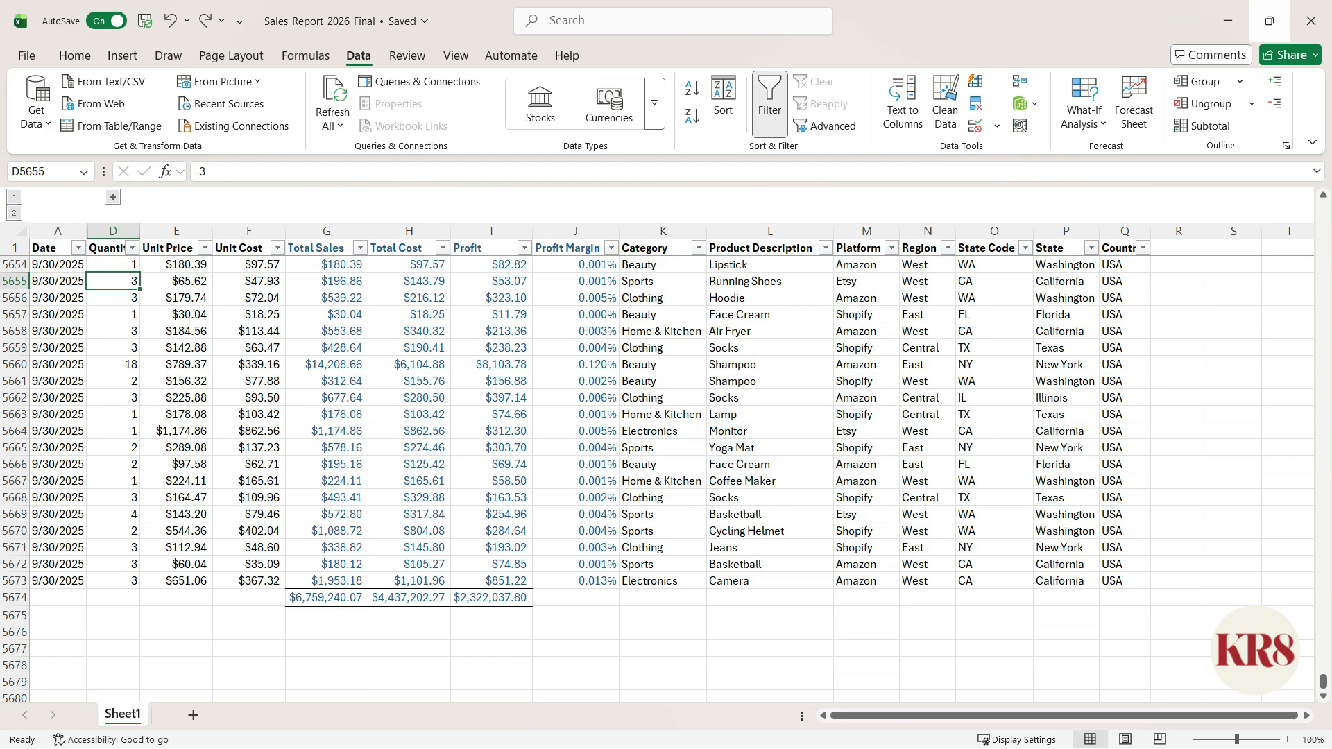
key(alt)
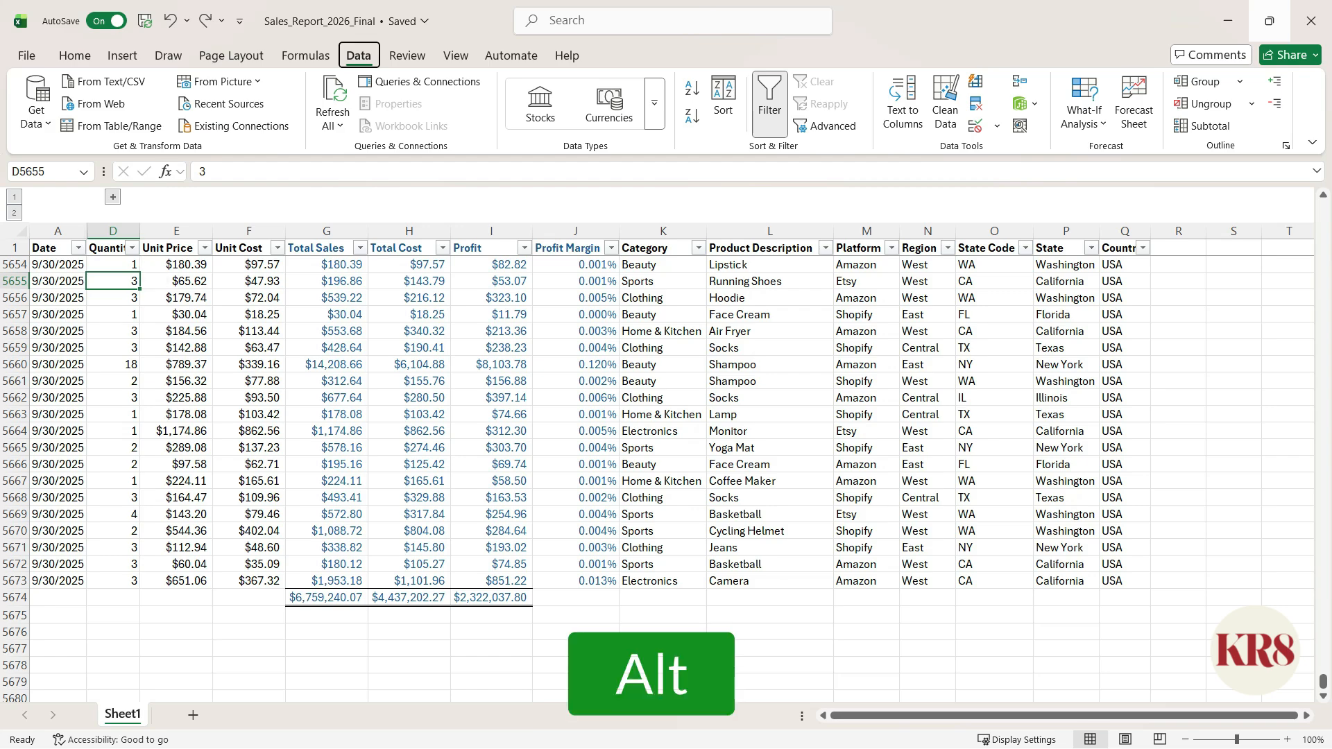
key(n)
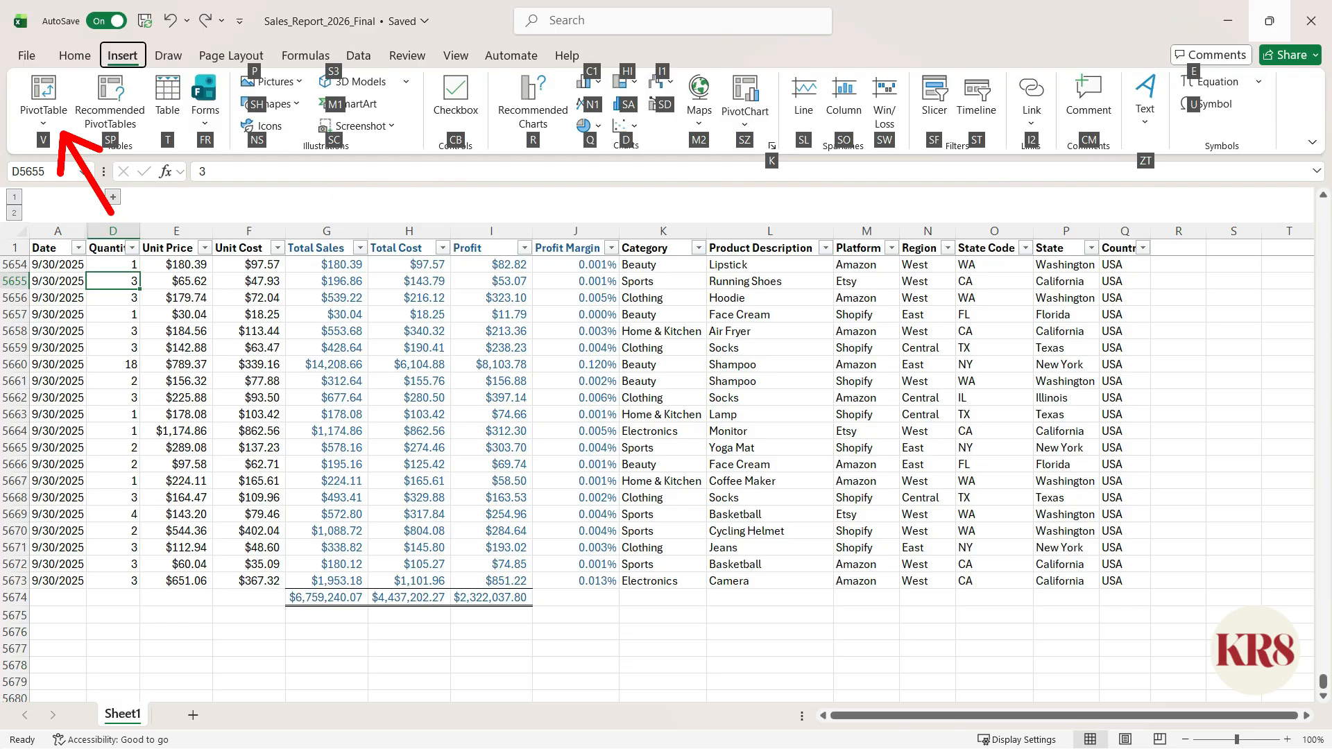
key(v)
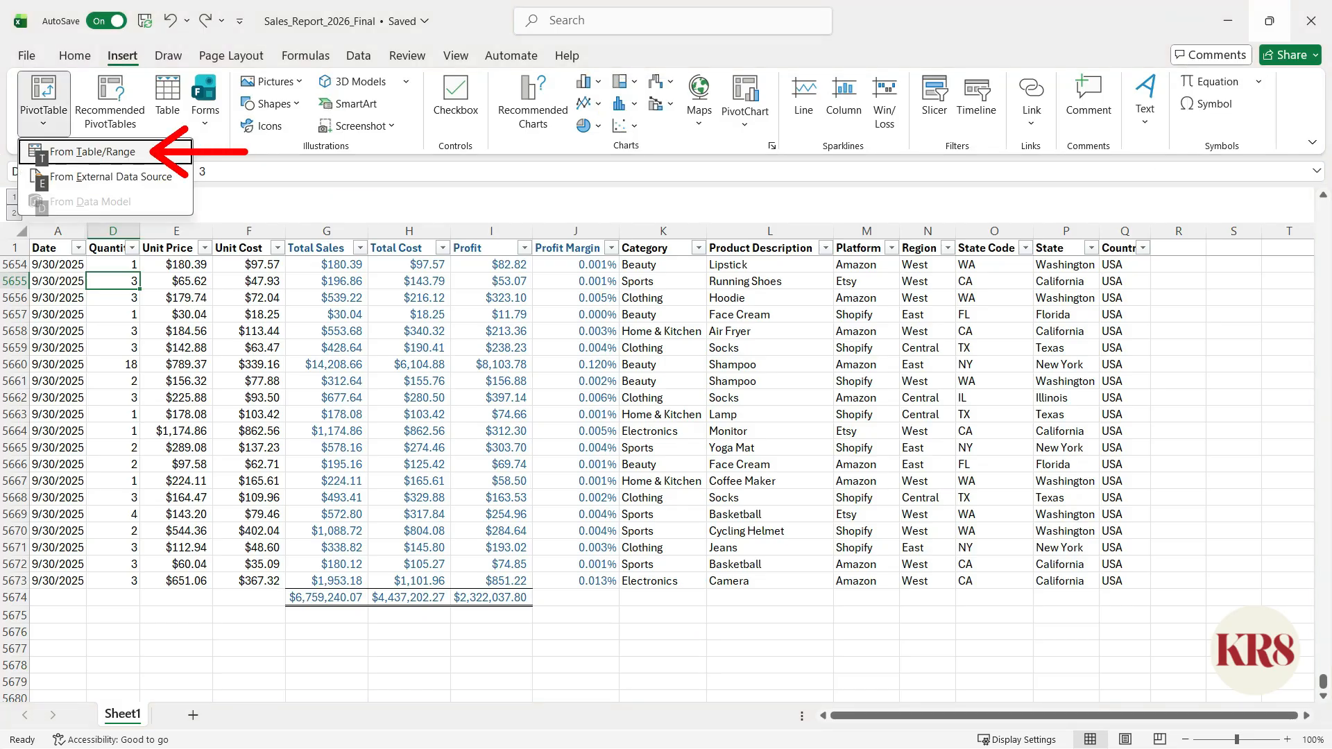
key(t)
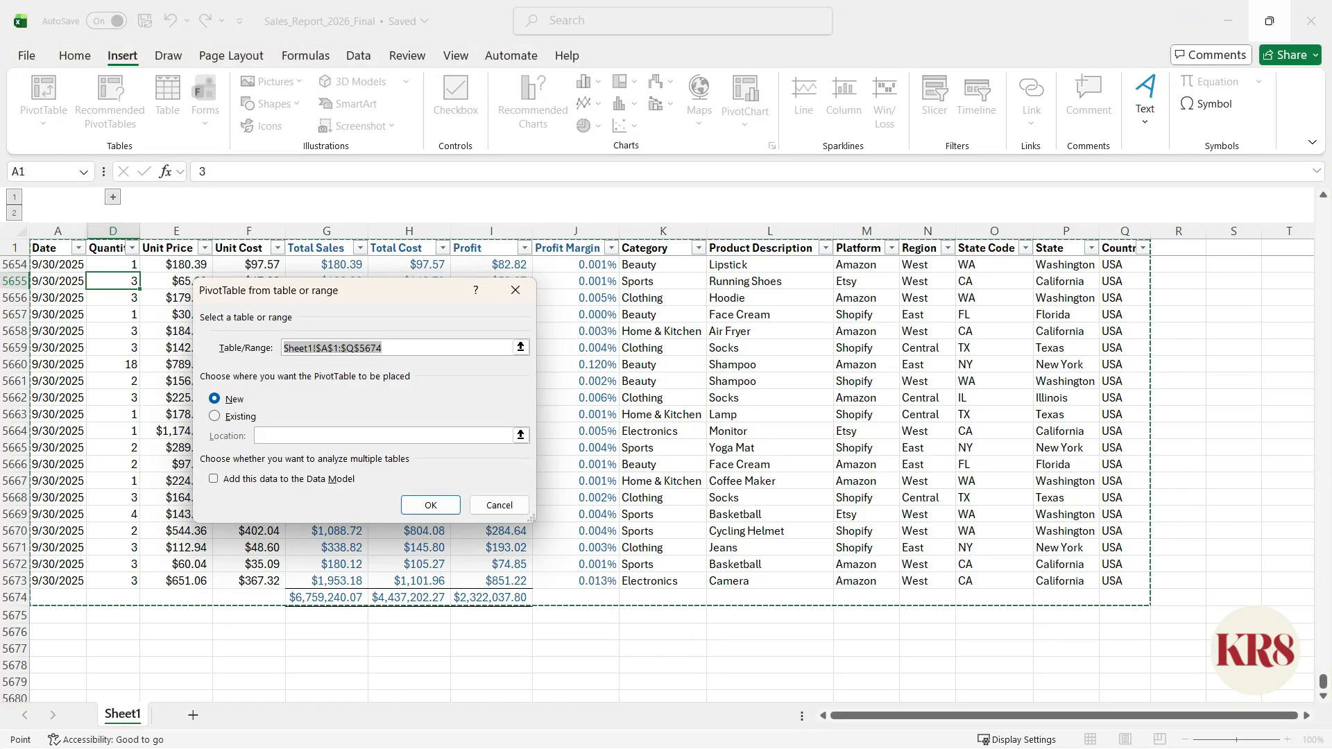
key(Return)
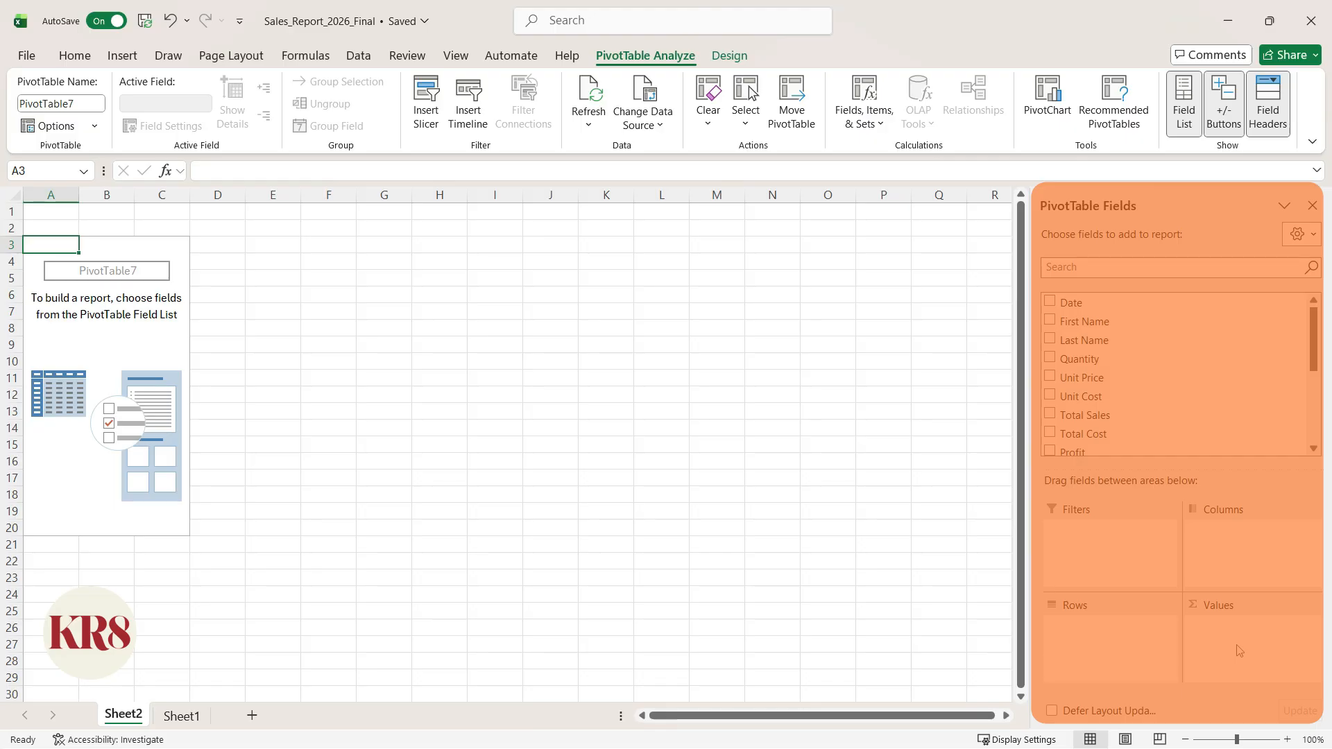
- Add the Date field to the rows of the PivotTable
key(F6)
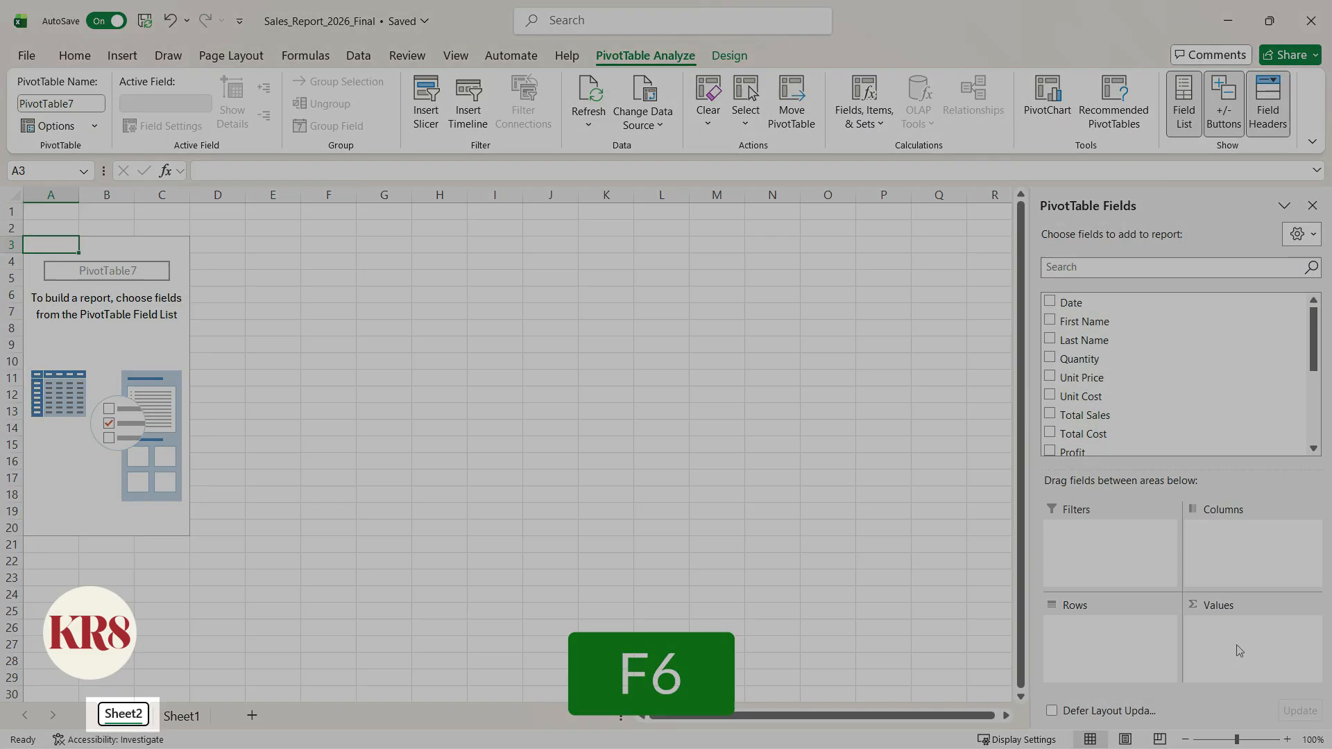
key(F6)
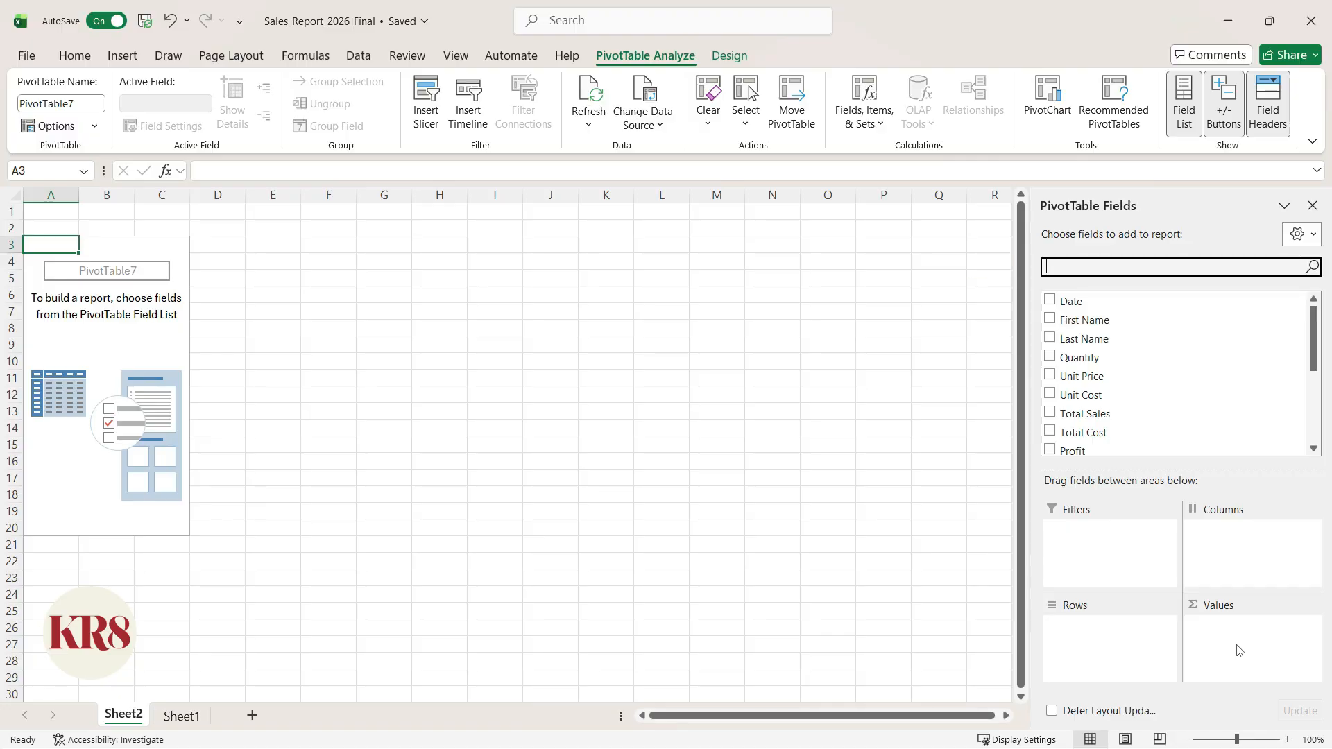
key(Tab)
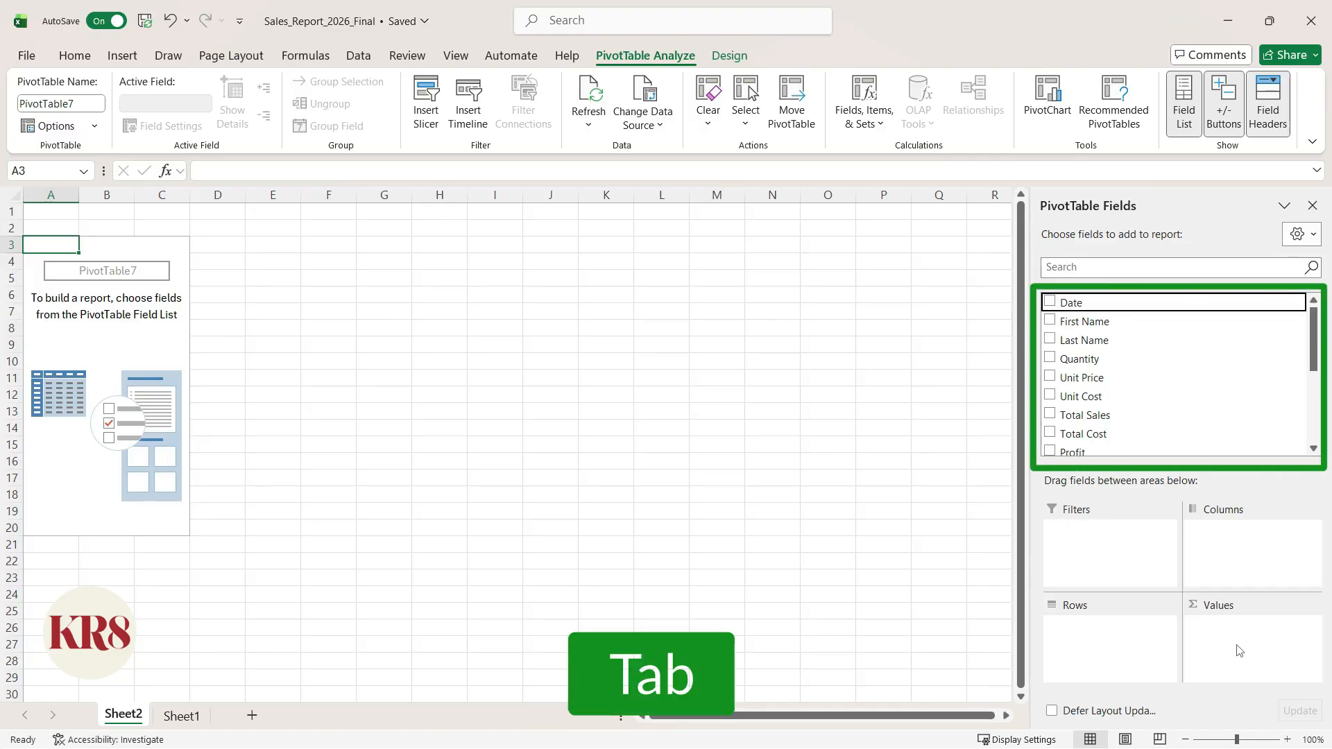
key(space)
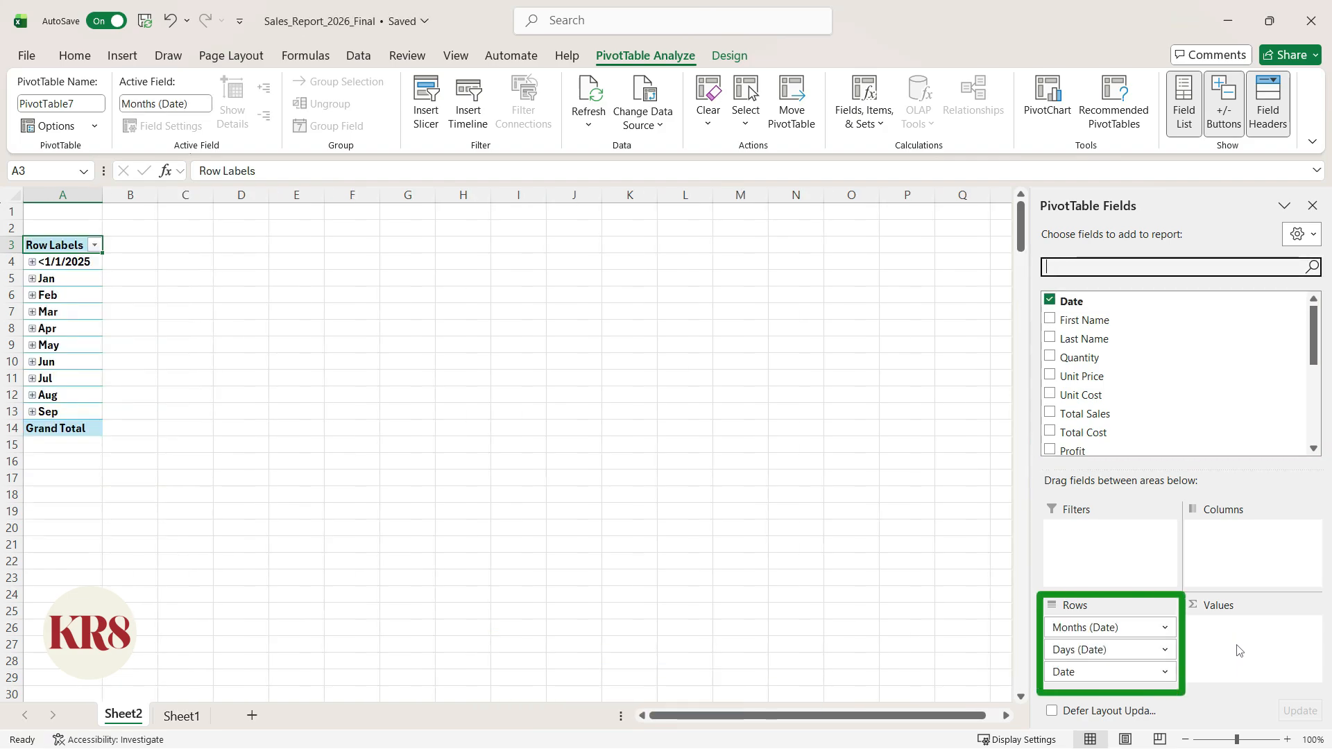
- Add the Total Sales field to the PivotTable as a summed value
key(Down)
key(Down)
key(Down)
key(Down)
key(Down)
key(Down)
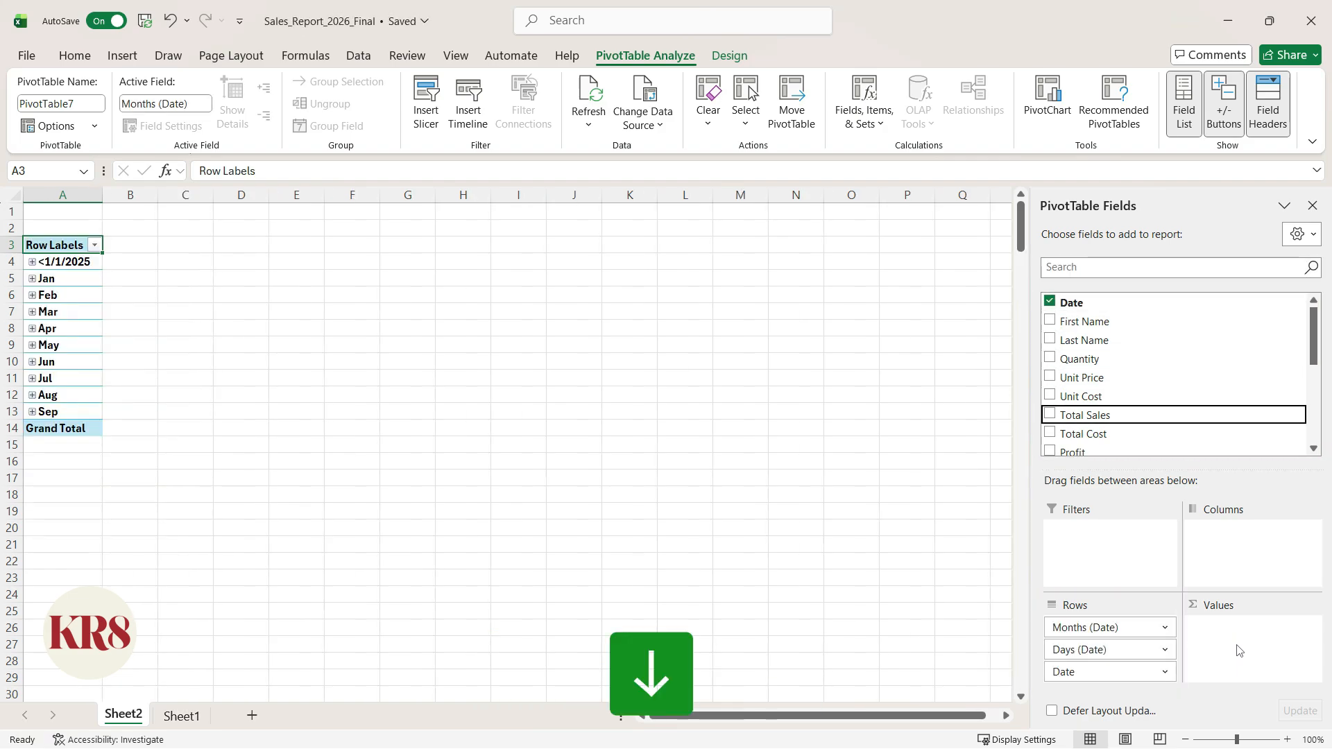
key(space)
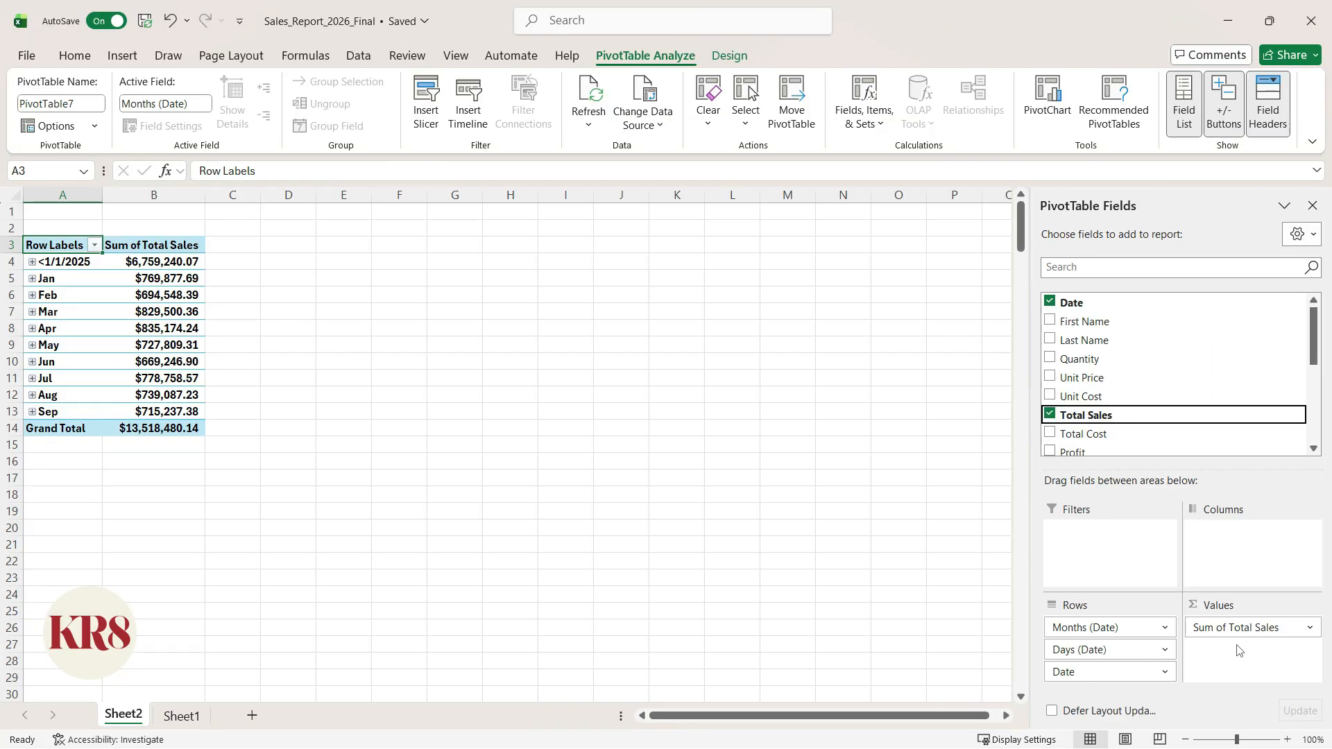
- Filter the <1/1/2025 item out of the PivotTable's row labels and insert a default column PivotChart beside the table
key(F6)
key(F6)
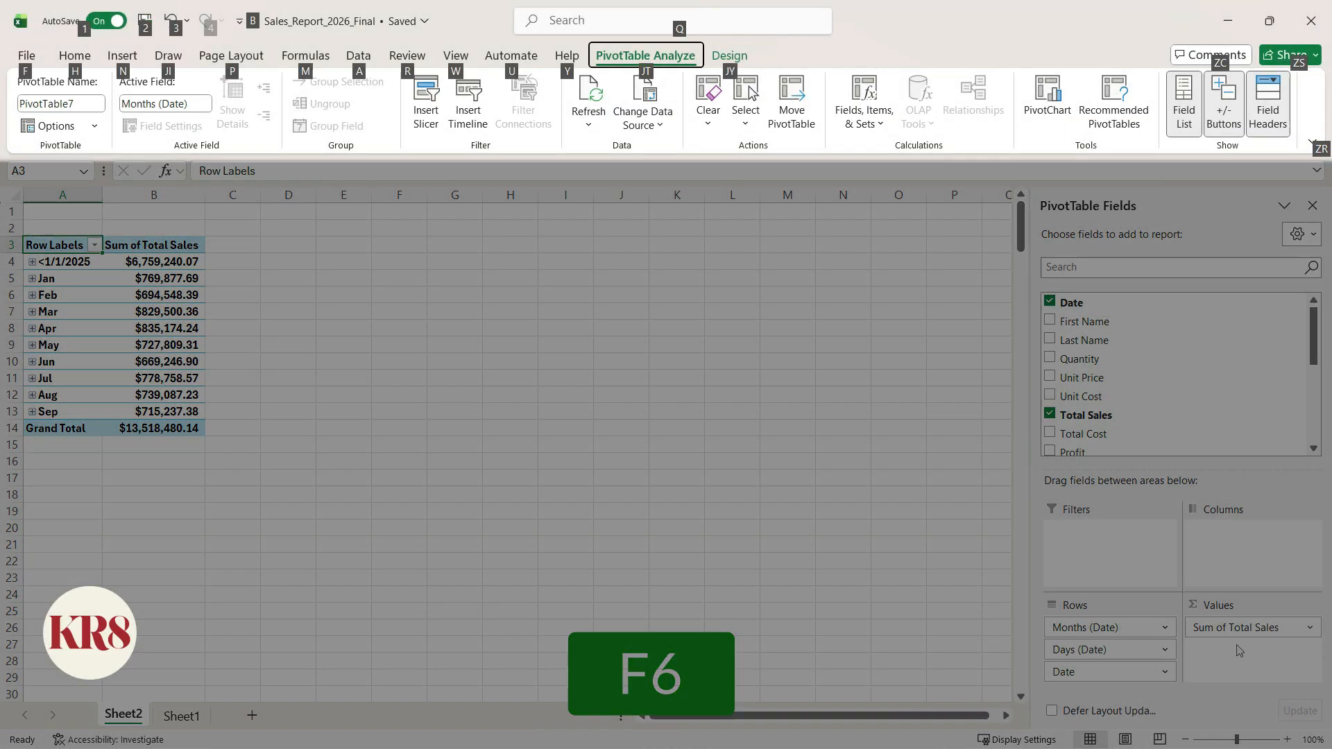
key(F6)
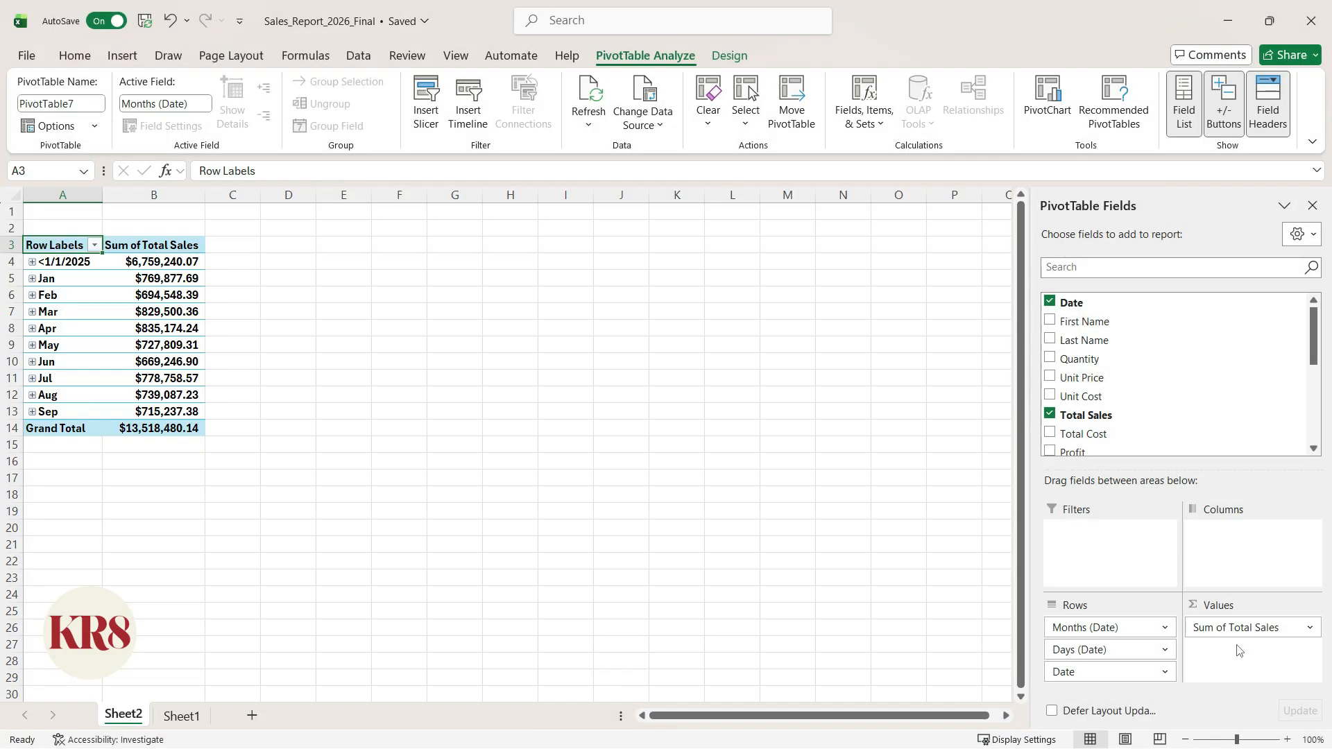
key(alt+Down)
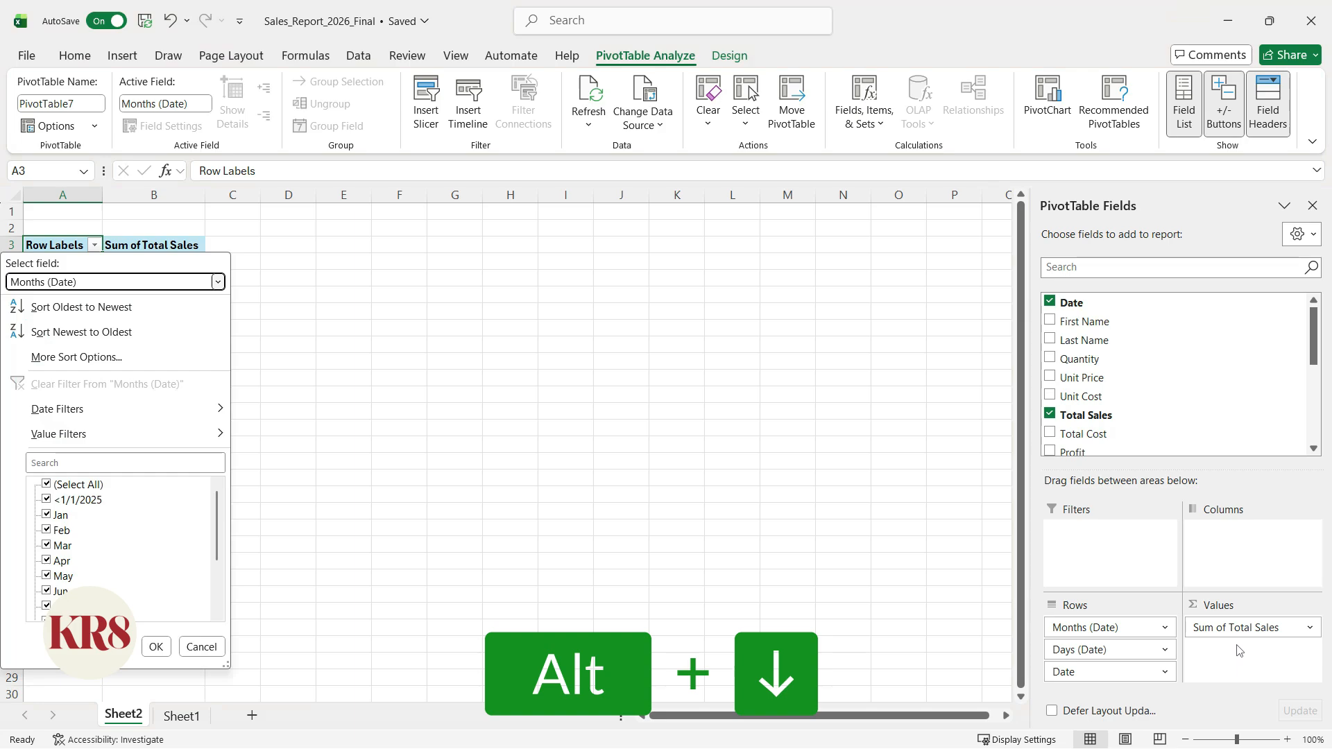
key(Tab)
key(Tab)
key(Tab)
key(Down)
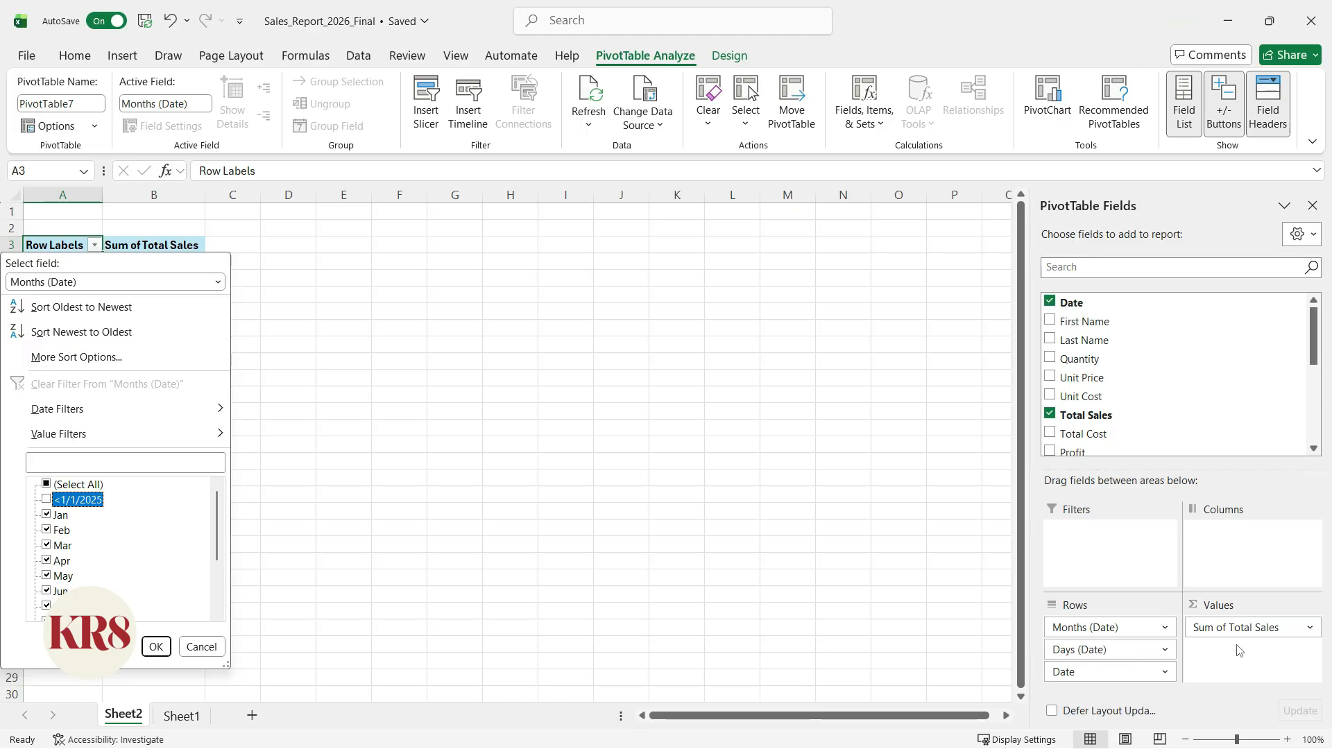
key(Return)
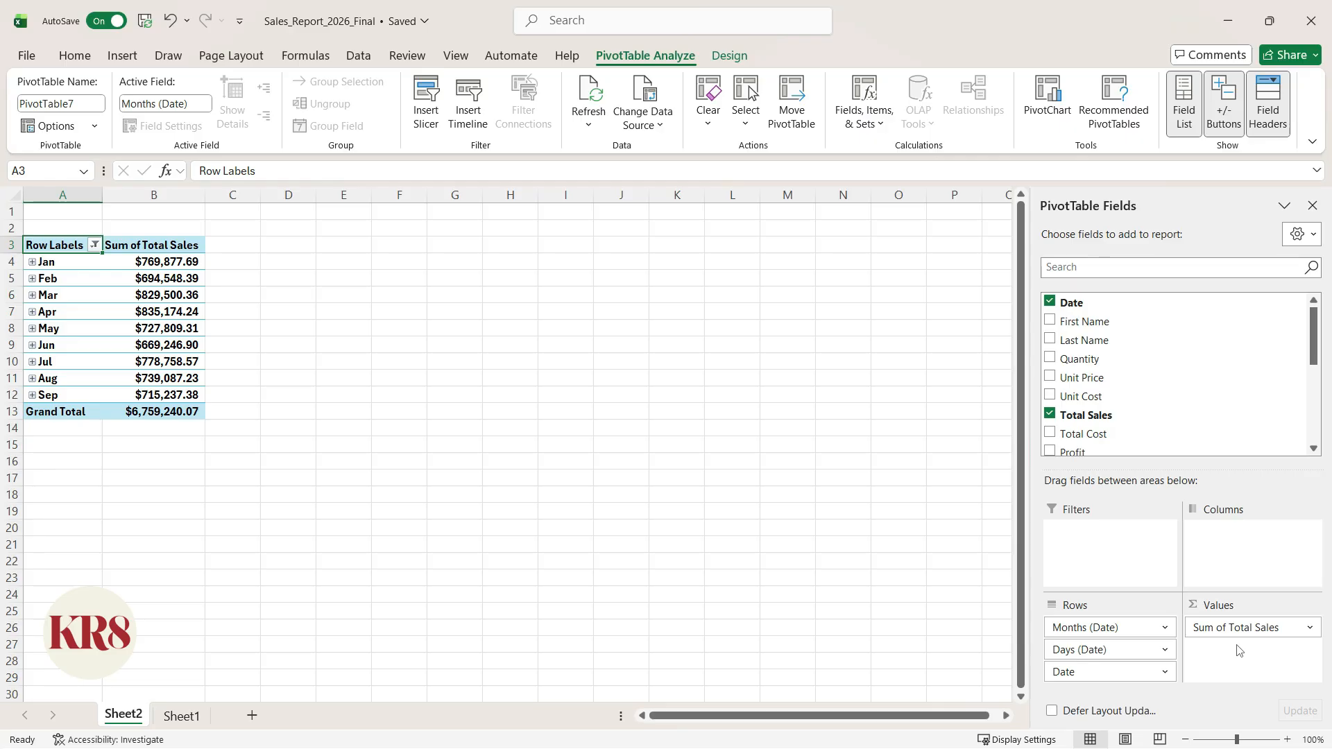
key(alt+F1)
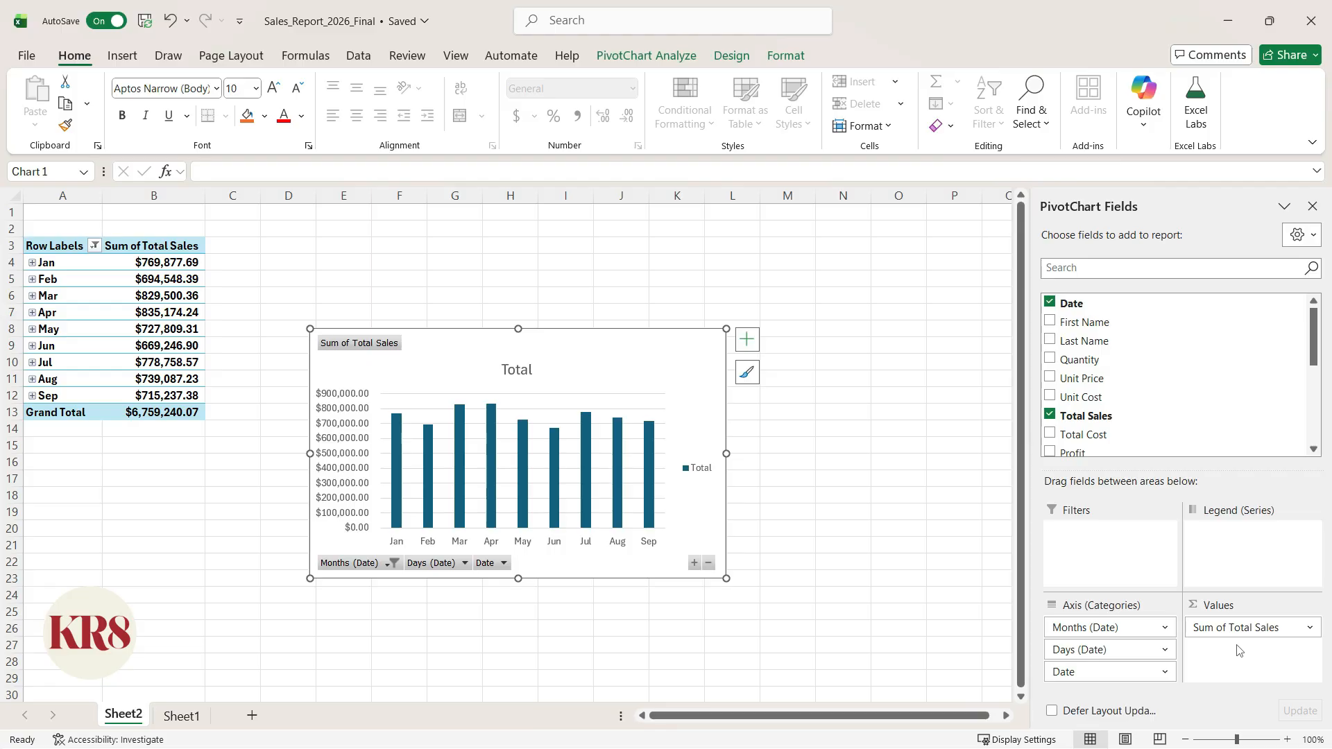
- Rename the worksheet holding the PivotTable and chart as Summary
key(alt)
key(h)
key(o)
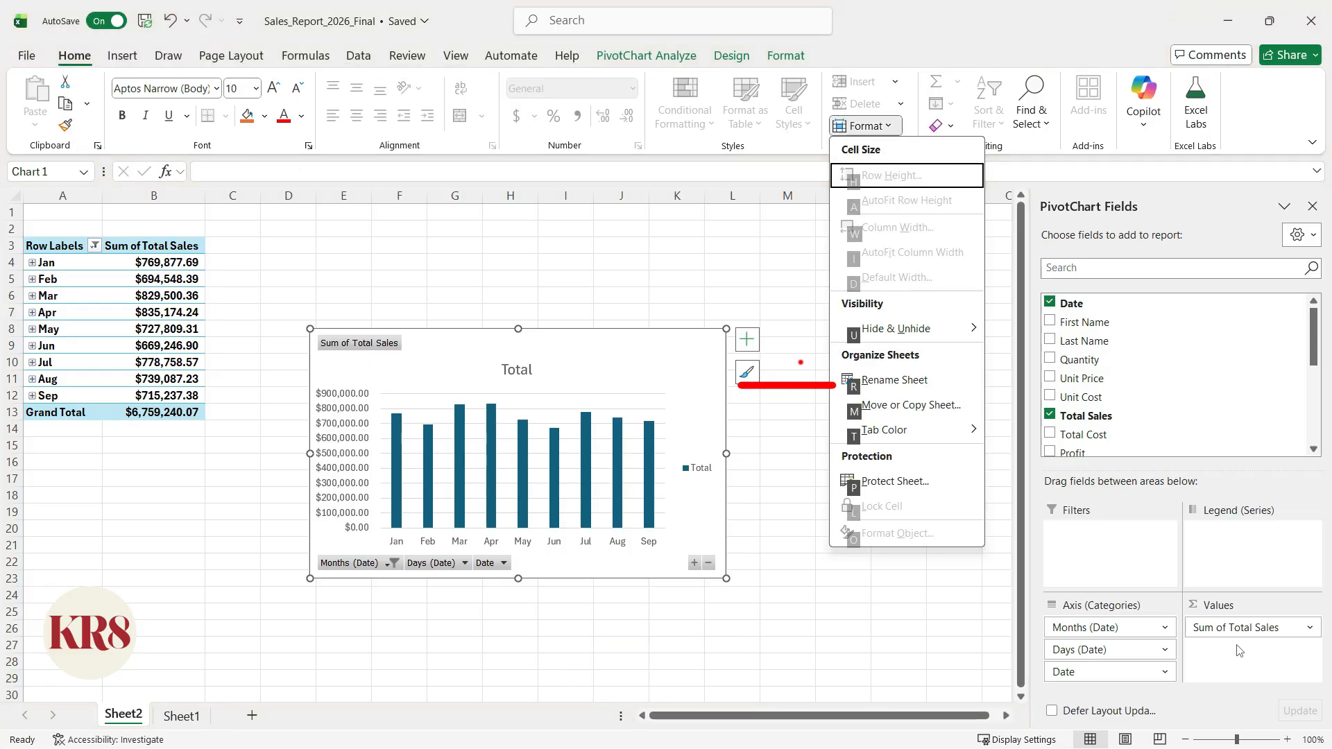
text(rSummary)
key(Return)
- Switch to the source data worksheet and rename it as Data
key(ctrl+Page_Down)
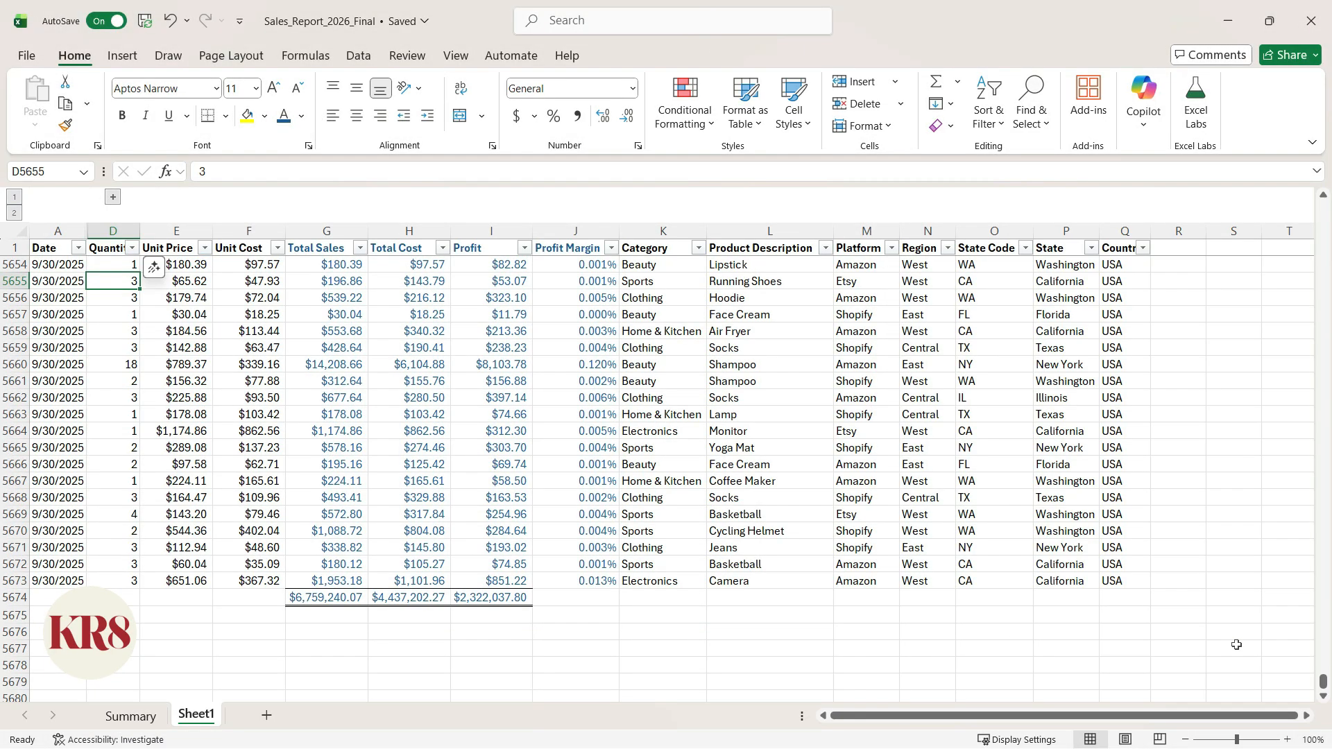
key(alt)
key(h)
text(orData)
key(Return)
- Enter the initials KK in cell Q5675 and the current date, 1/4/2026, in cell Q5676 below the data
key(ctrl+End)
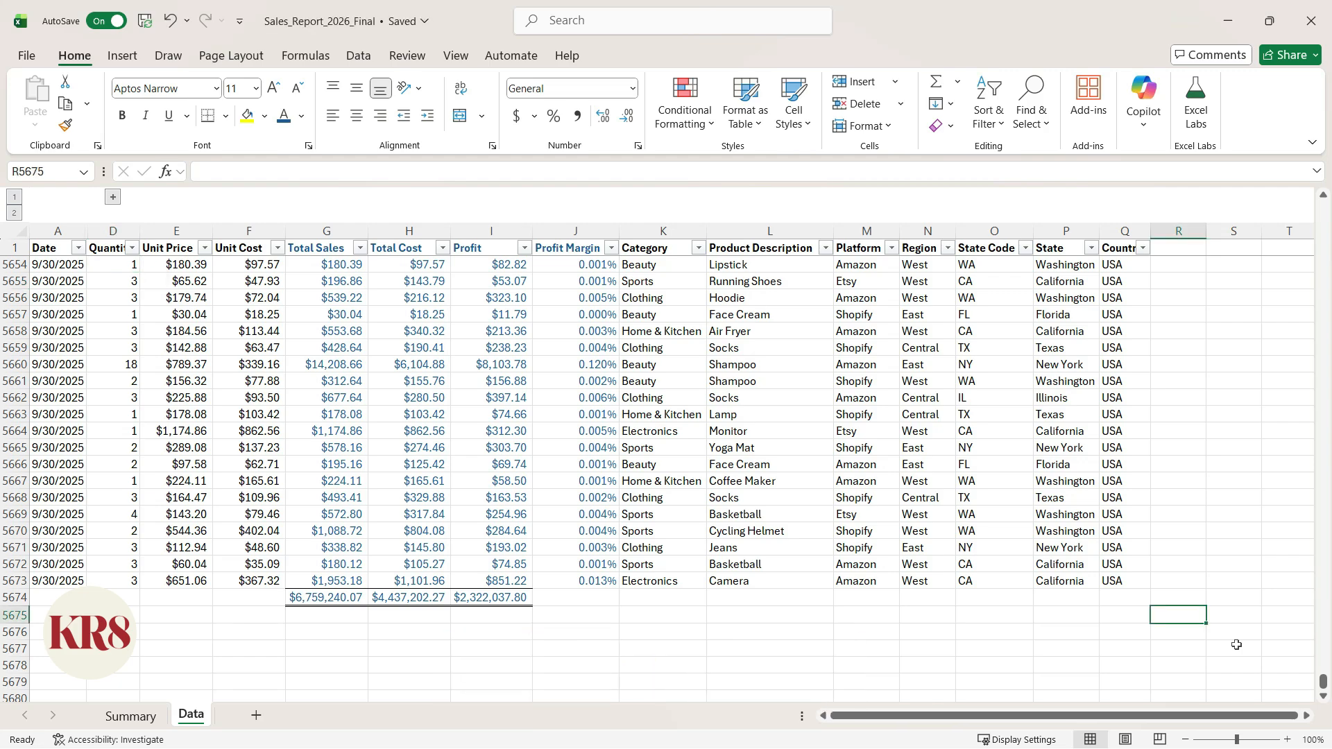
key(Left)
text(KK)
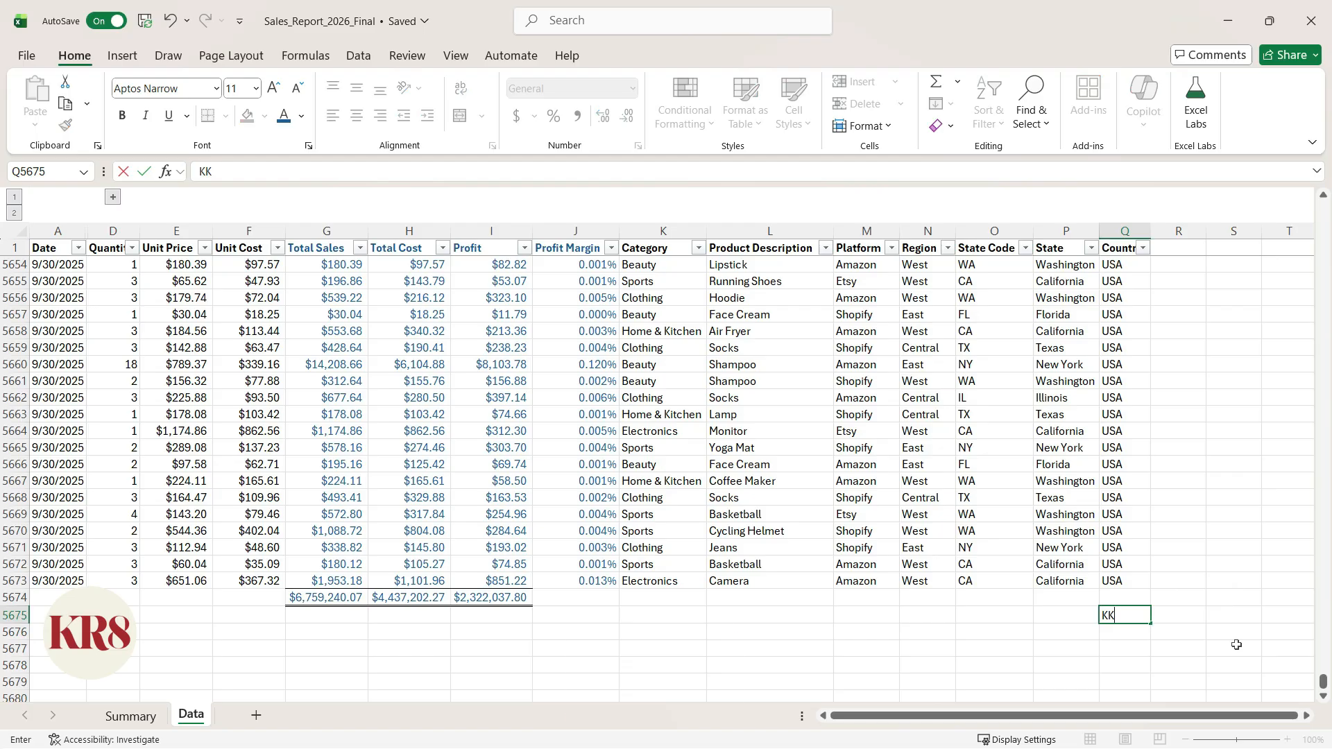
key(Return)
key(ctrl+semicolon)
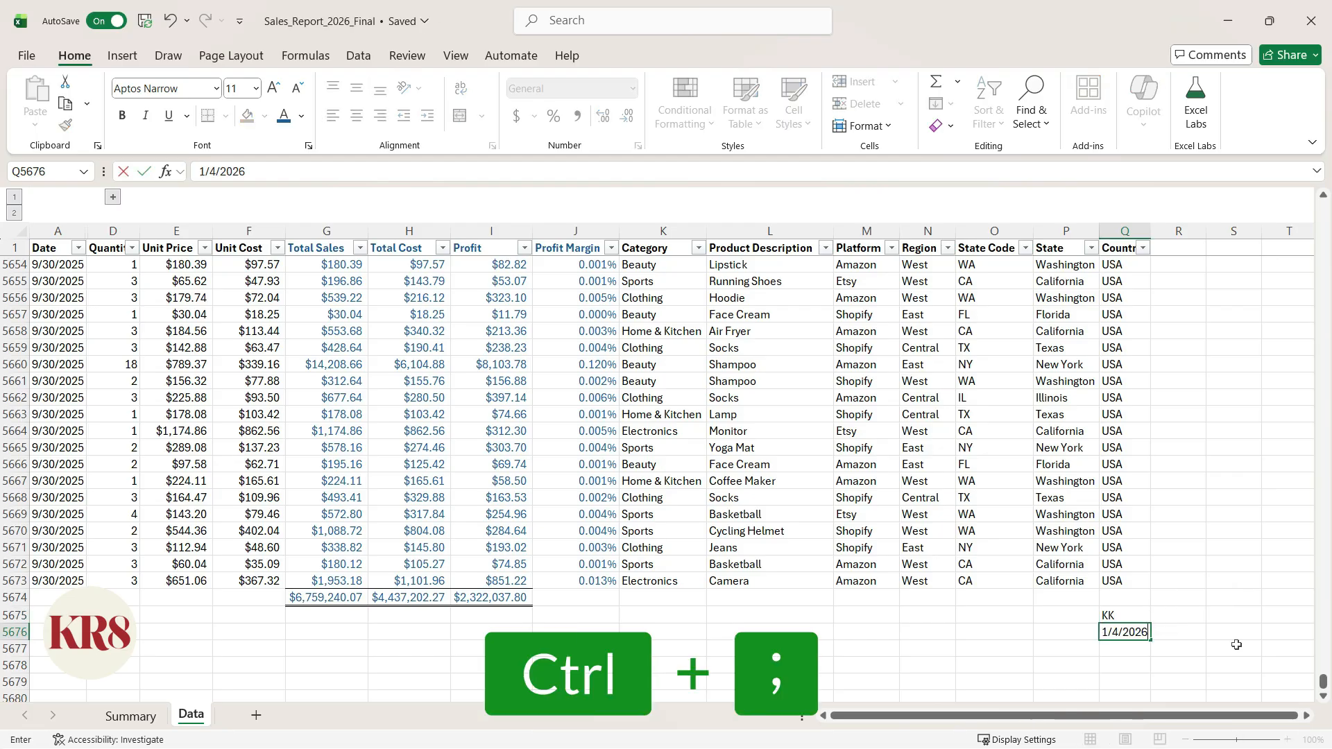
key(ctrl+Return)
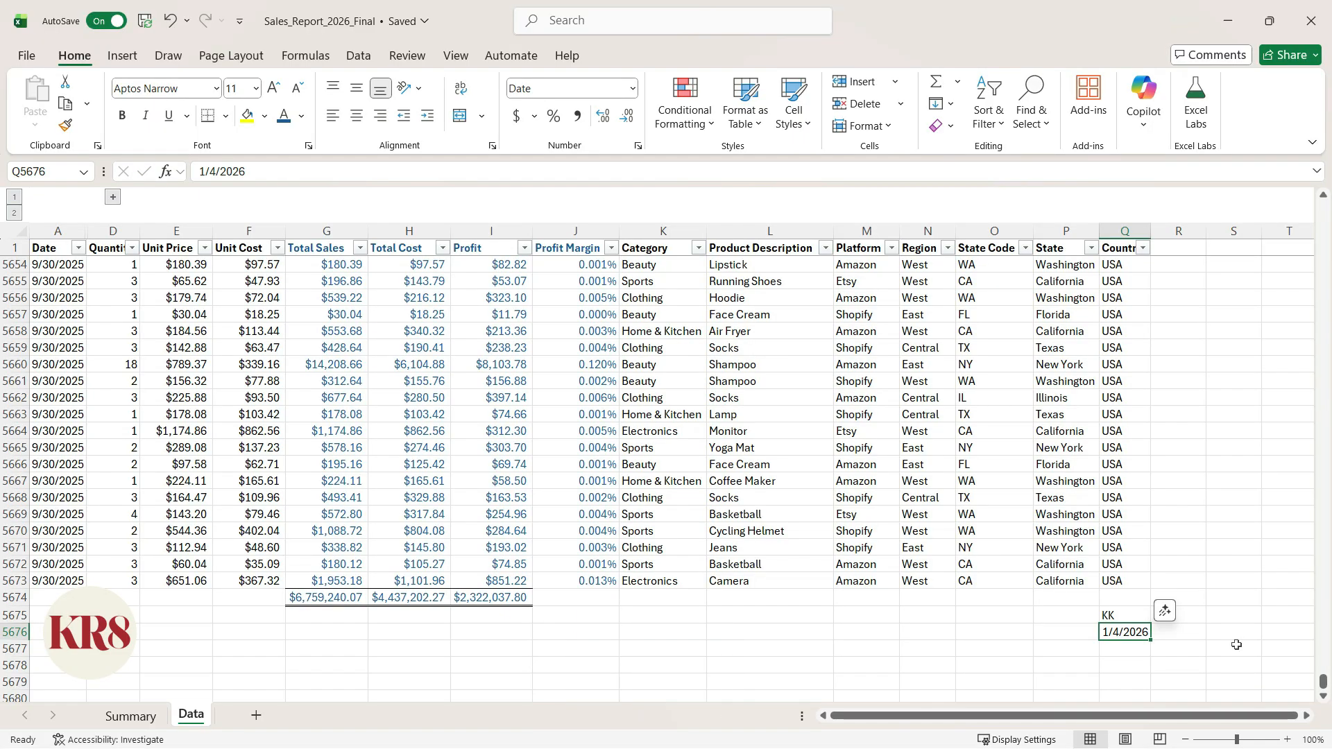
- Right-align the initials and date in cells Q5675:Q5676
key(shift+ctrl+Up)
key(alt)
key(h)
key(r)
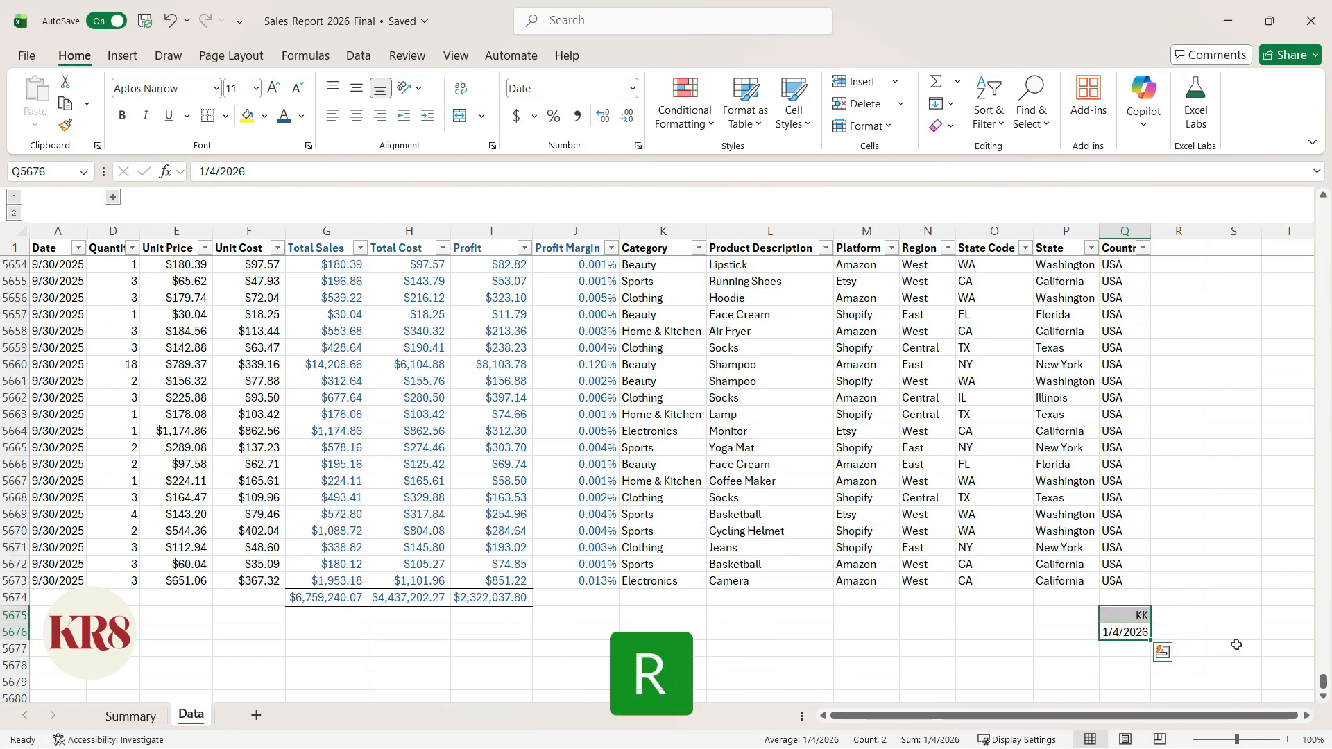
- Set the font color of the initials and date in Q5675:Q5676 to blue
key(alt)
key(h)
key(f)
key(c)
key(Down)
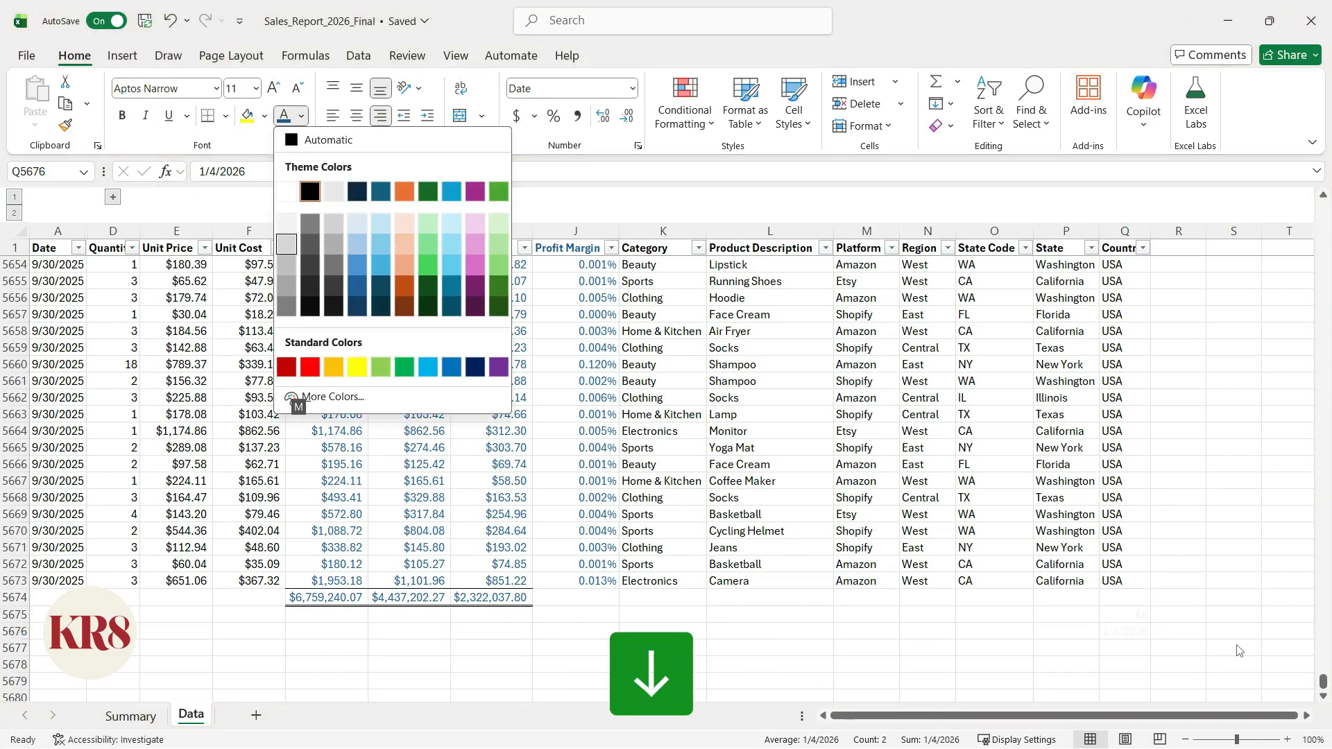
key(Return)
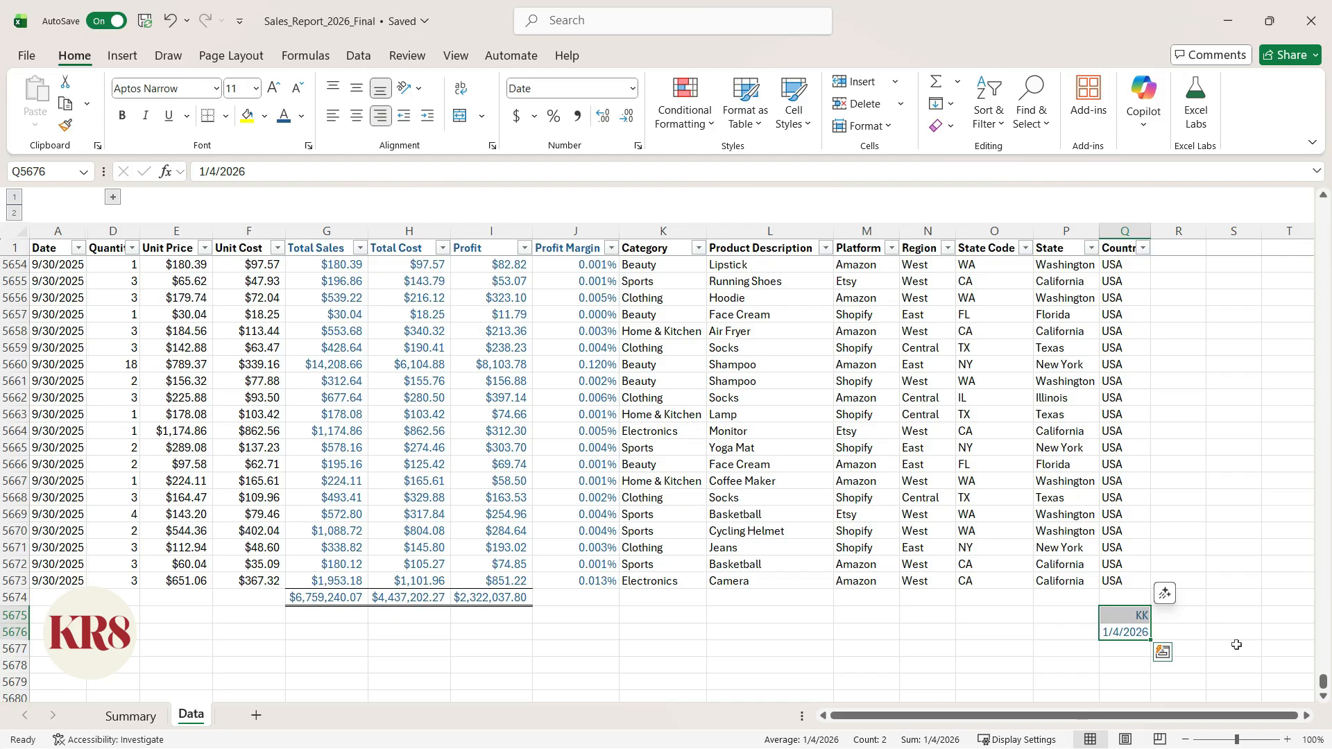
key(Right)
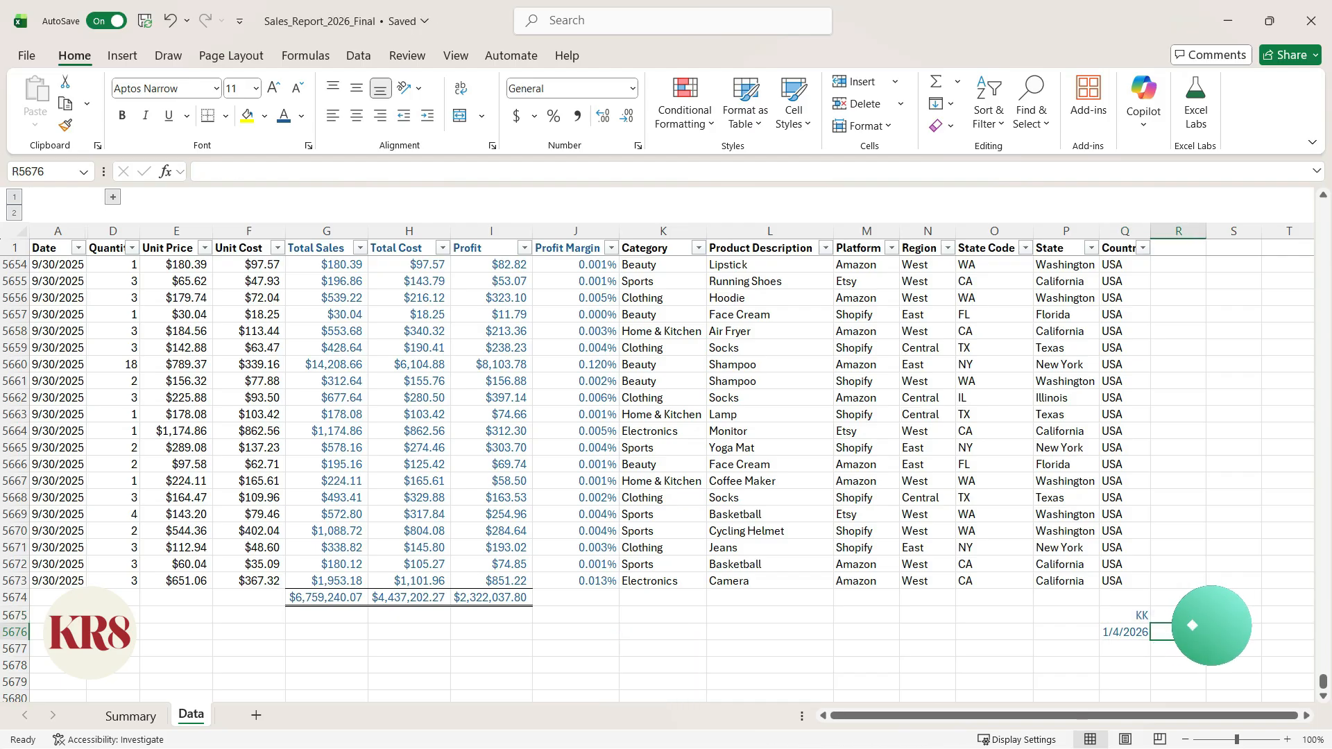